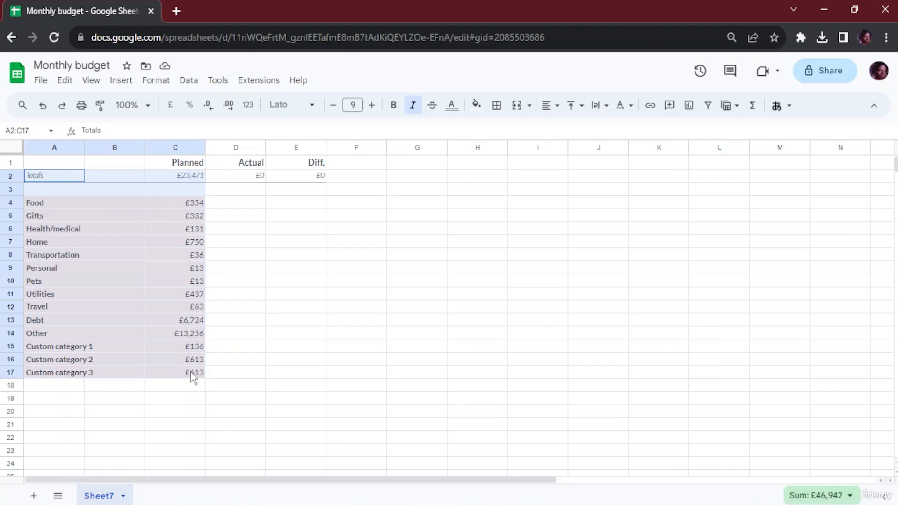
pyautogui.moveTo(46, 203); pyautogui.dragTo(173, 378)
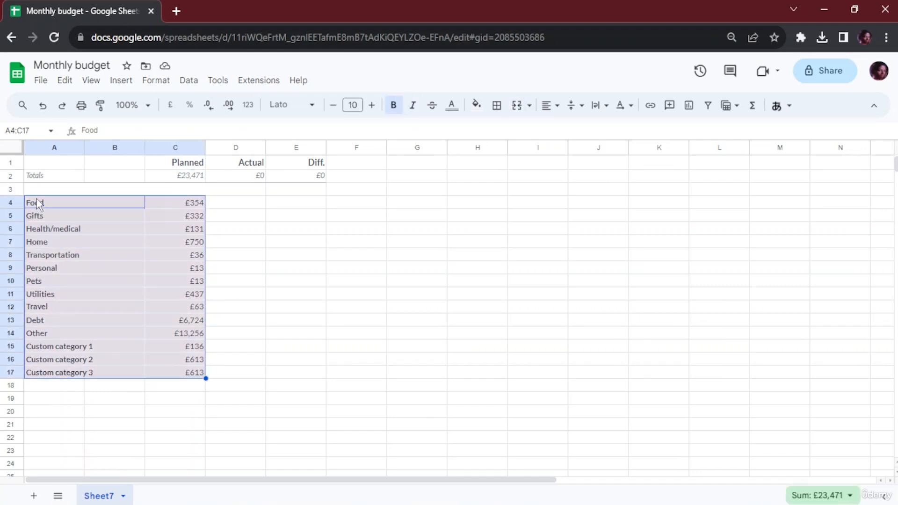
pyautogui.moveTo(40, 189); pyautogui.dragTo(194, 380)
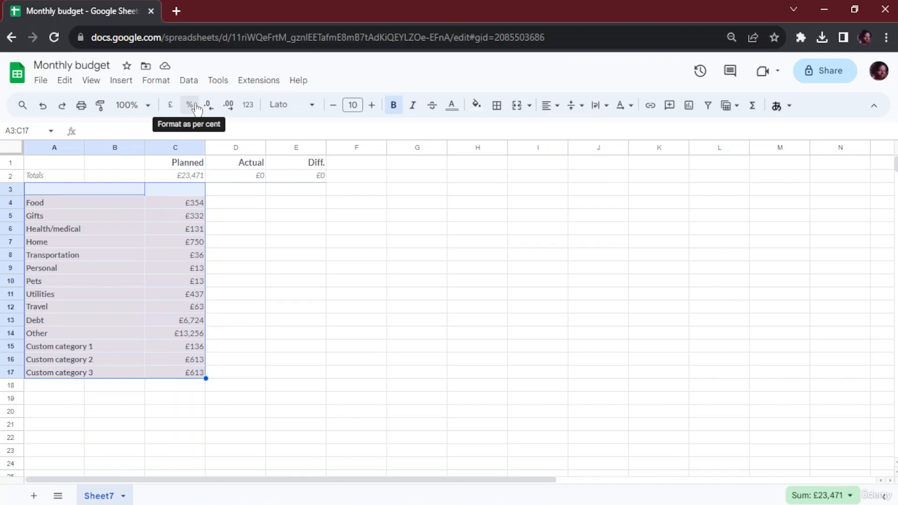
# Copy the Pets category label from the budget table into cell F4.
pyautogui.click(41, 284)
pyautogui.hotkey('ctrl', 'c')
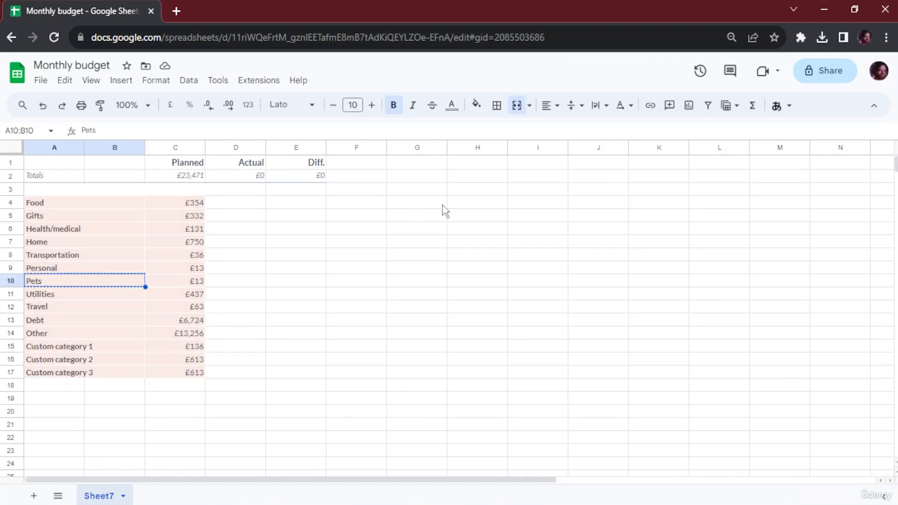
pyautogui.click(363, 206)
pyautogui.hotkey('ctrl', 'v')
pyautogui.click(477, 280)
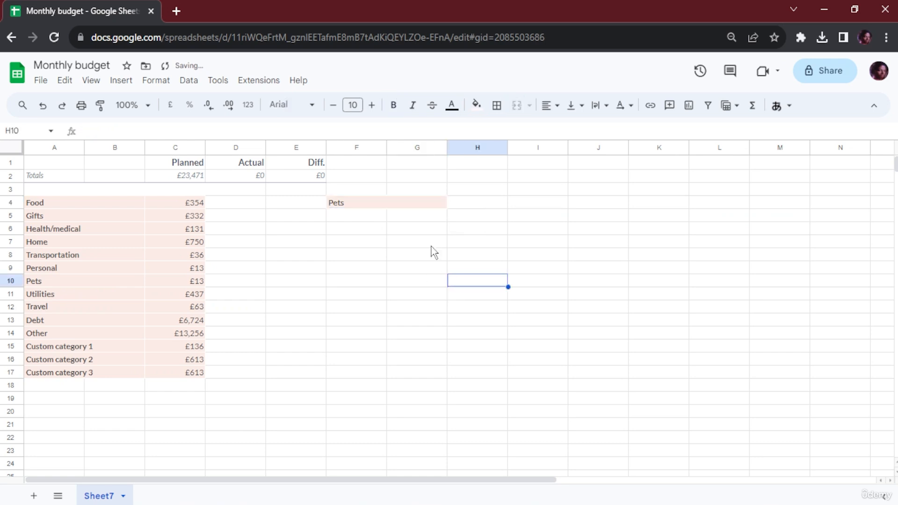
# Begin a VLOOKUP formula in H4 with F4 as the search key and A4:C17 as the range.
pyautogui.click(499, 201)
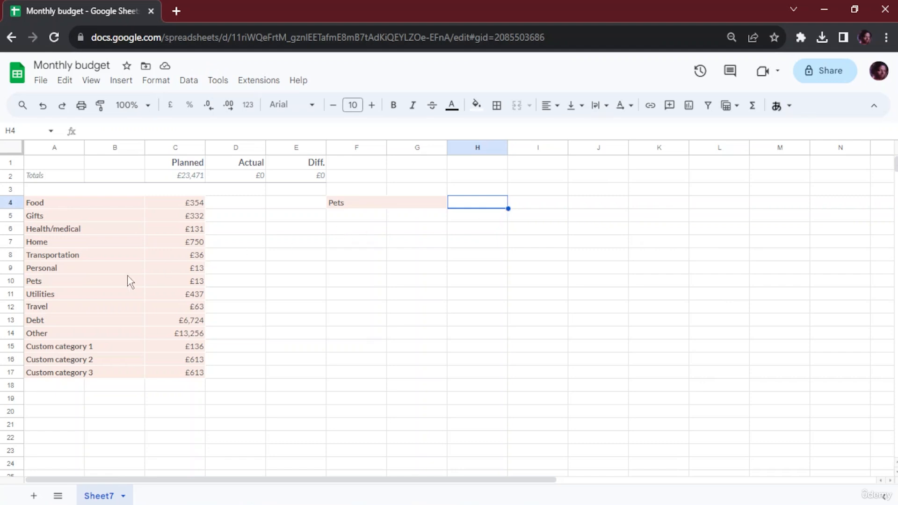
pyautogui.click(191, 270)
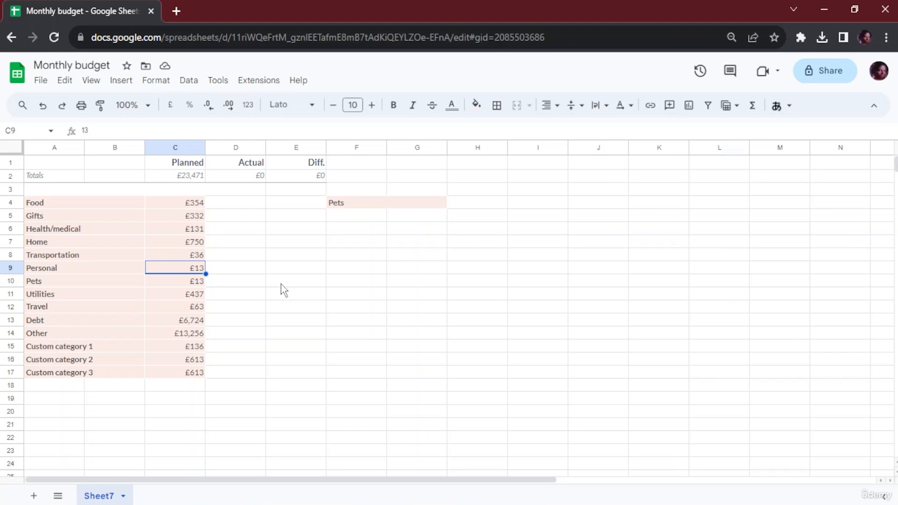
pyautogui.click(489, 209)
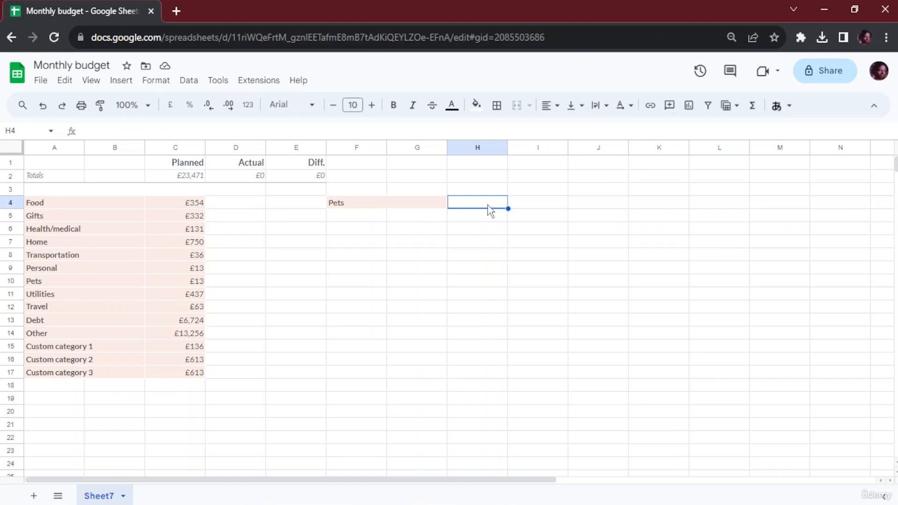
pyautogui.write('=VLOOKUP(')
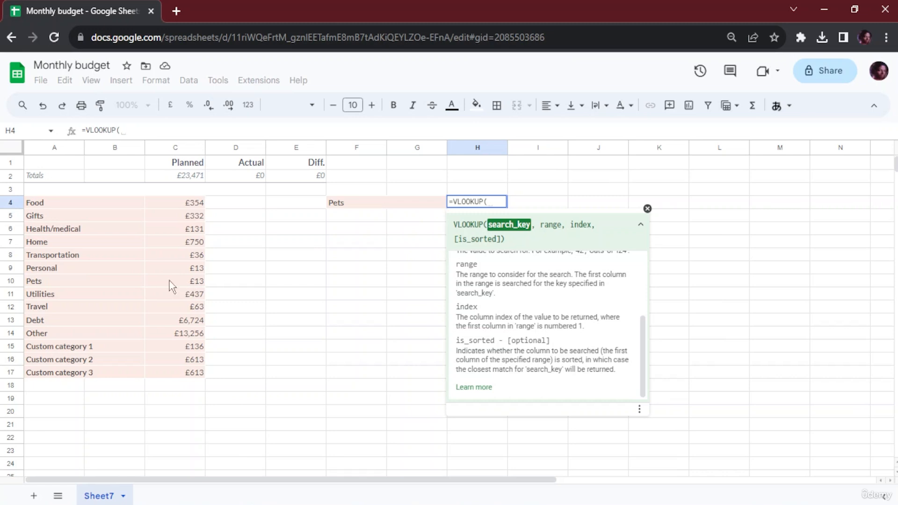
pyautogui.click(352, 202)
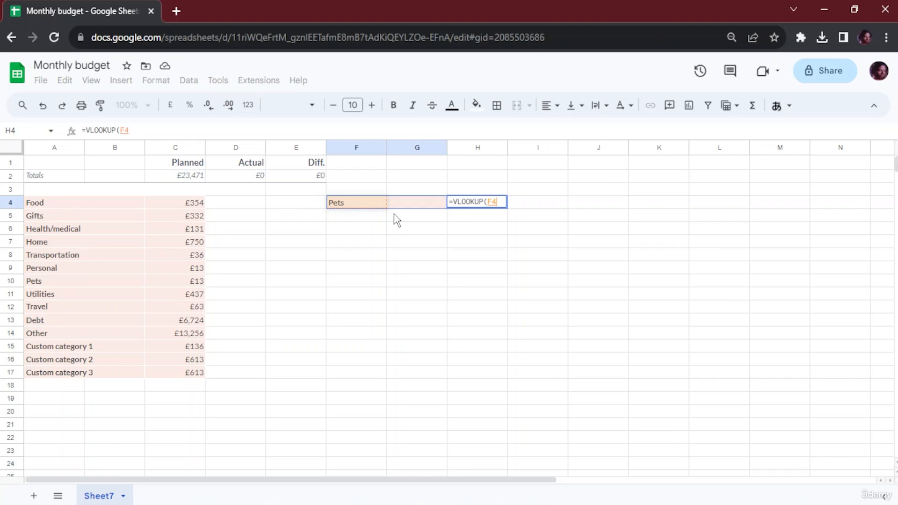
pyautogui.write(',')
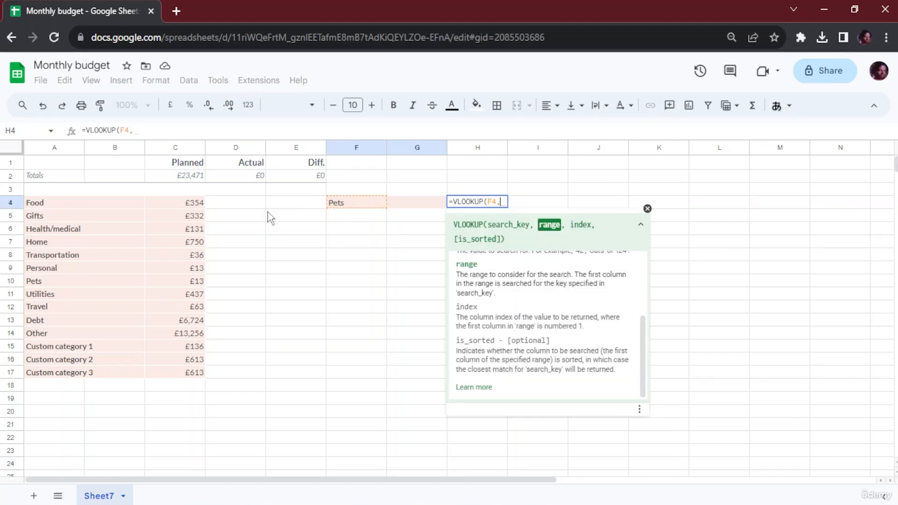
pyautogui.moveTo(64, 207); pyautogui.dragTo(196, 379)
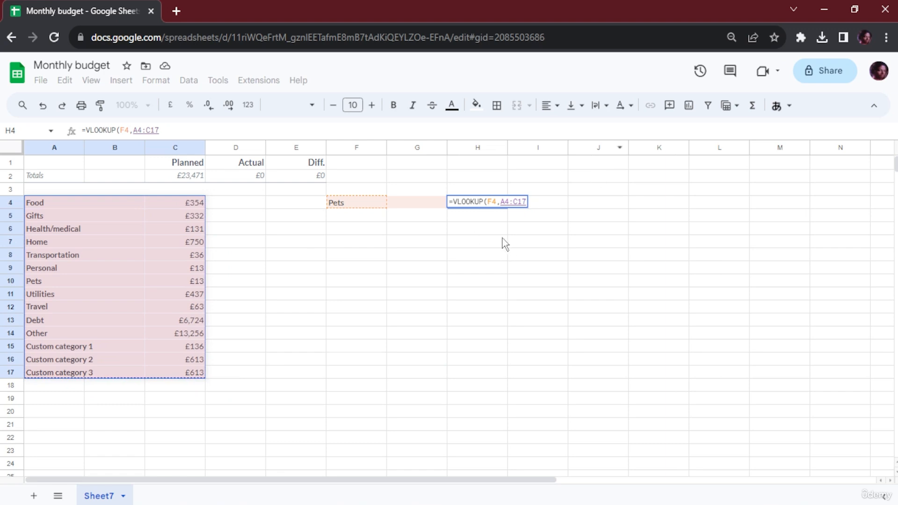
pyautogui.write(',')
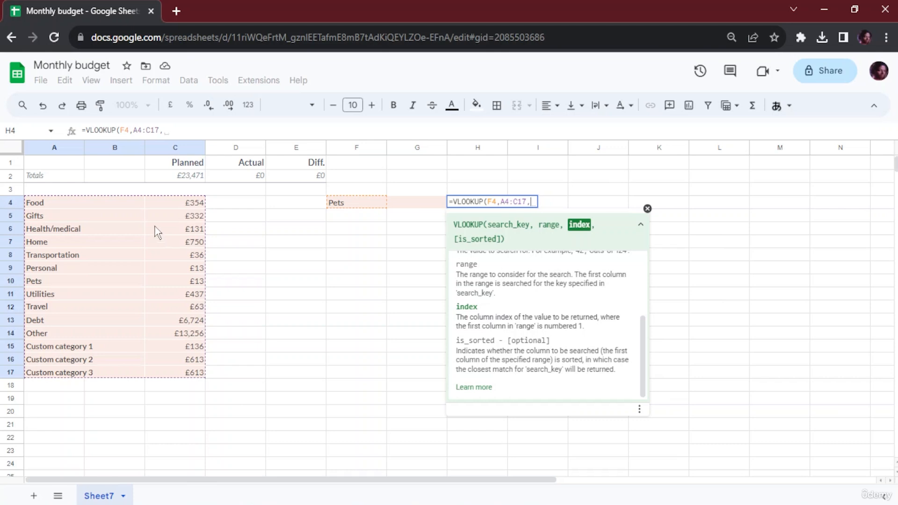
# Widen column A and narrow column B slightly.
pyautogui.moveTo(84, 147); pyautogui.dragTo(111, 148)
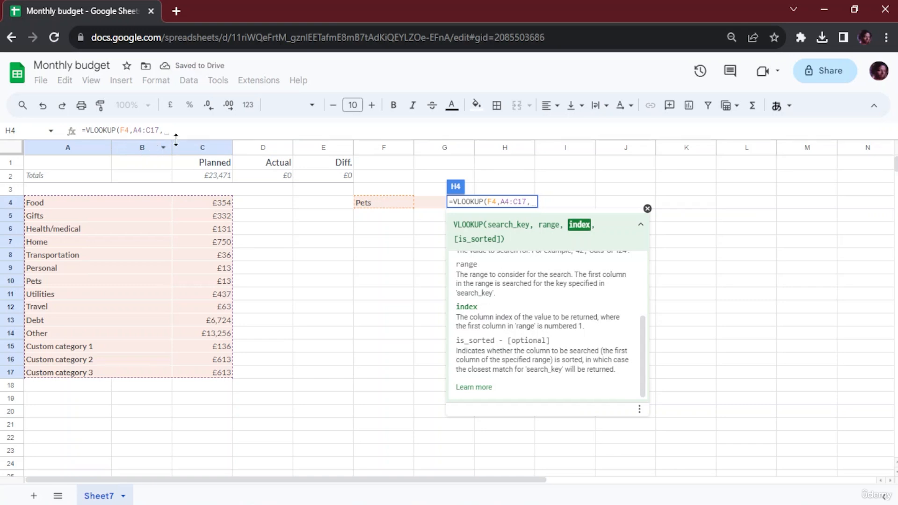
pyautogui.moveTo(173, 145)
pyautogui.mouseDown()
pyautogui.moveTo(148, 148)
pyautogui.moveTo(182, 148)
pyautogui.moveTo(164, 147)
pyautogui.mouseUp()
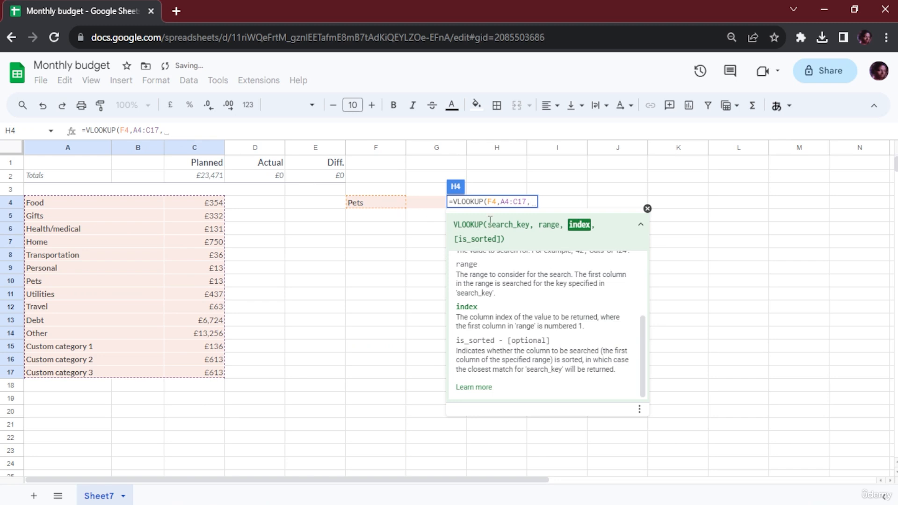
# Complete the VLOOKUP formula in H4 with column index 2 and is_sorted set to False.
pyautogui.write('2')
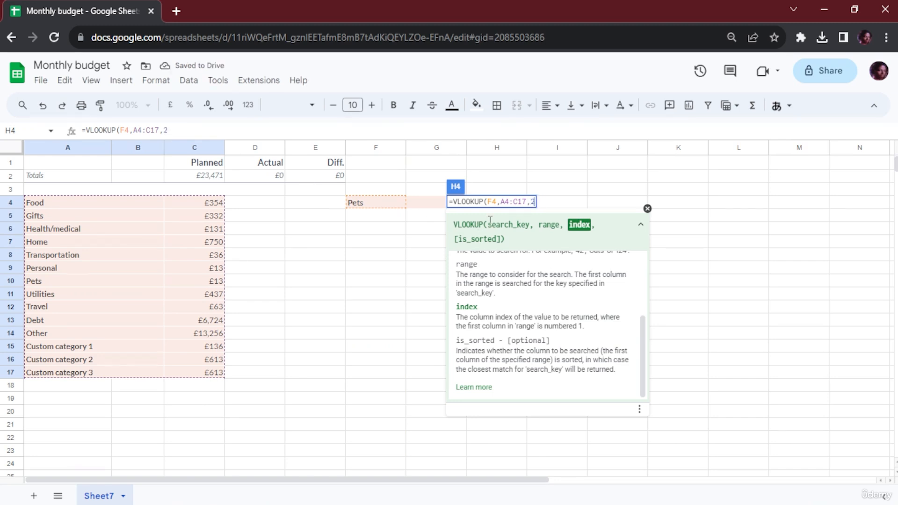
pyautogui.write(',F')
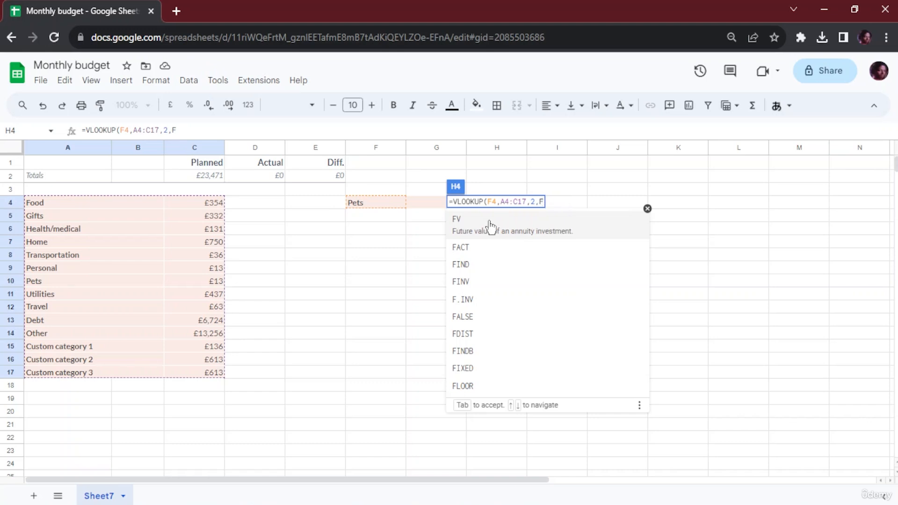
pyautogui.write('alse')
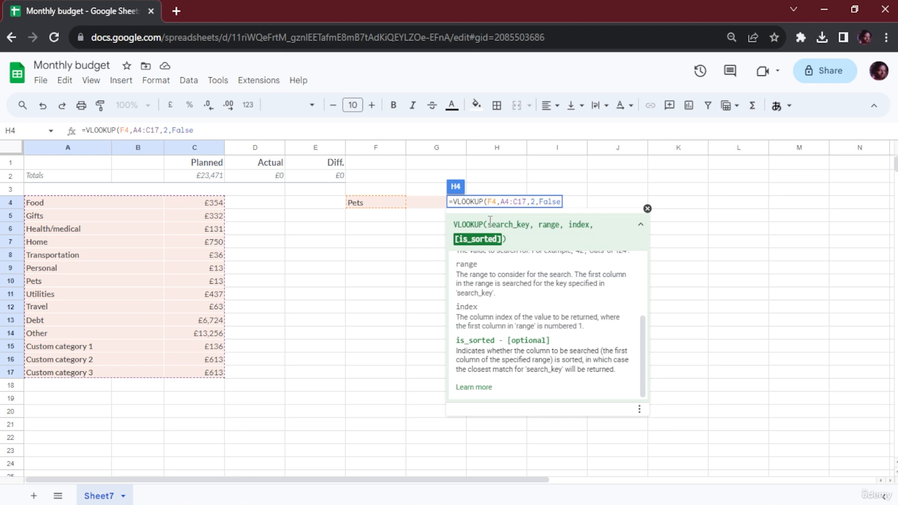
pyautogui.write(')')
pyautogui.press('Return')
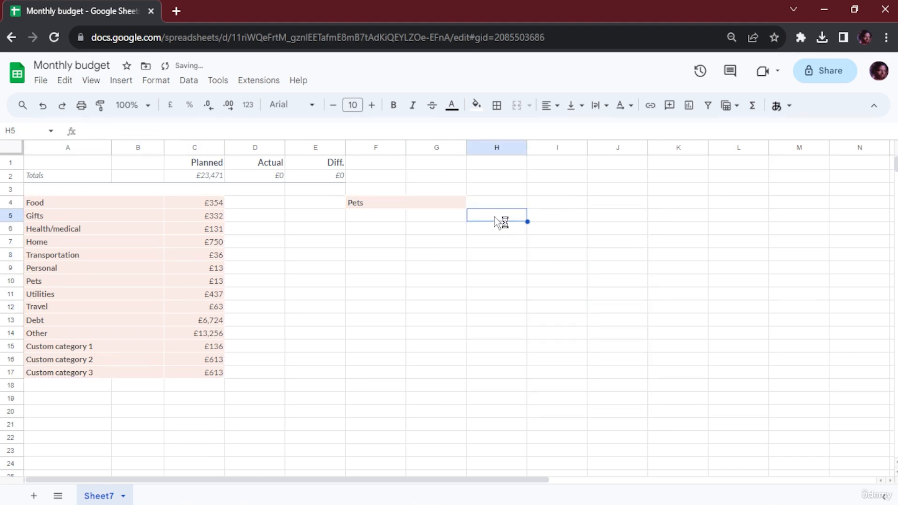
# Change the column index in H4's VLOOKUP formula to 3.
pyautogui.click(502, 205)
pyautogui.tripleClick(502, 206)
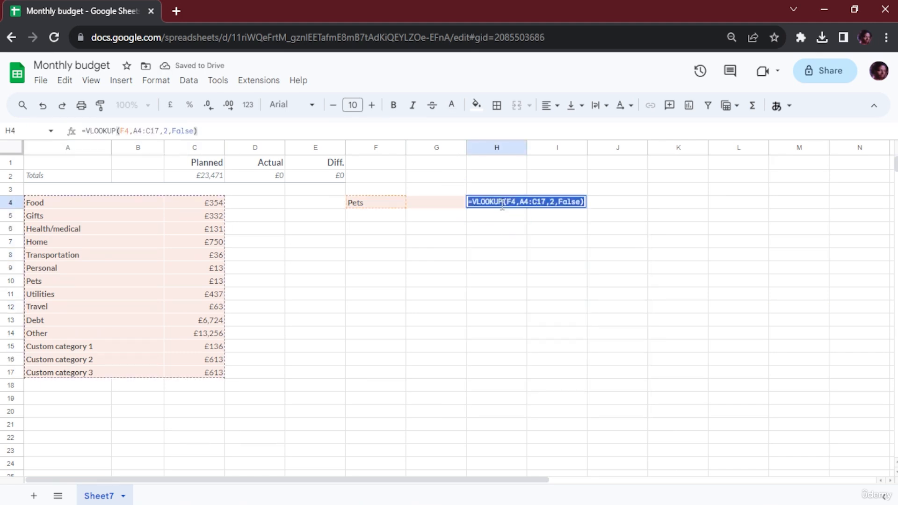
pyautogui.click(554, 201)
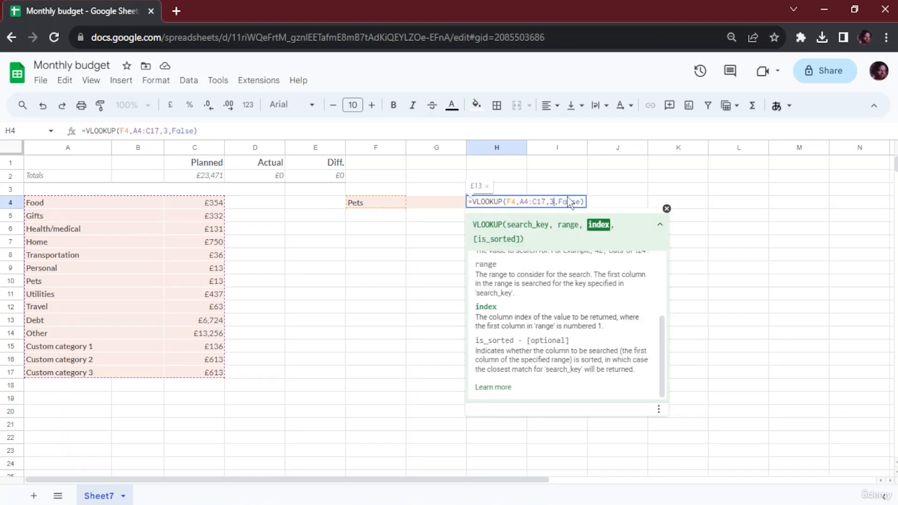
pyautogui.press('Return')
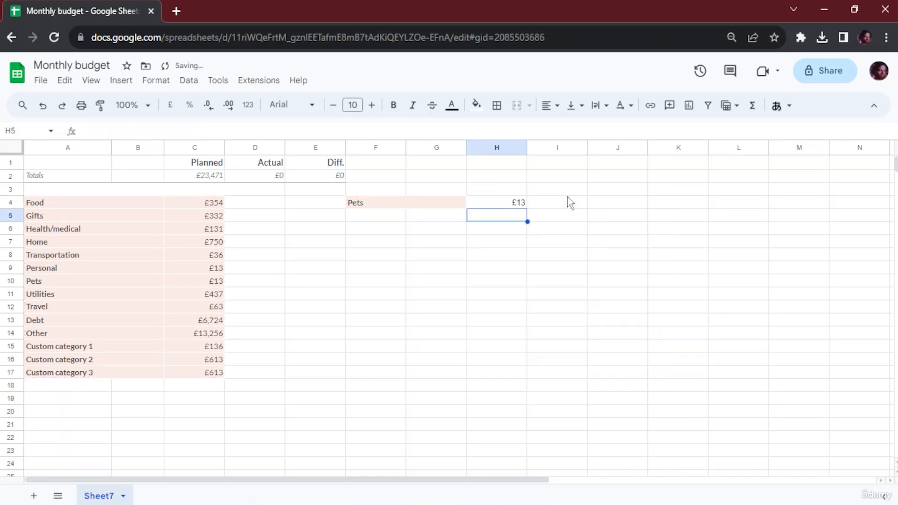
# Examine the Pets row and the category cells above it, and compare them with the VLOOKUP formula in H4.
pyautogui.click(44, 284)
pyautogui.click(206, 282)
pyautogui.click(134, 283)
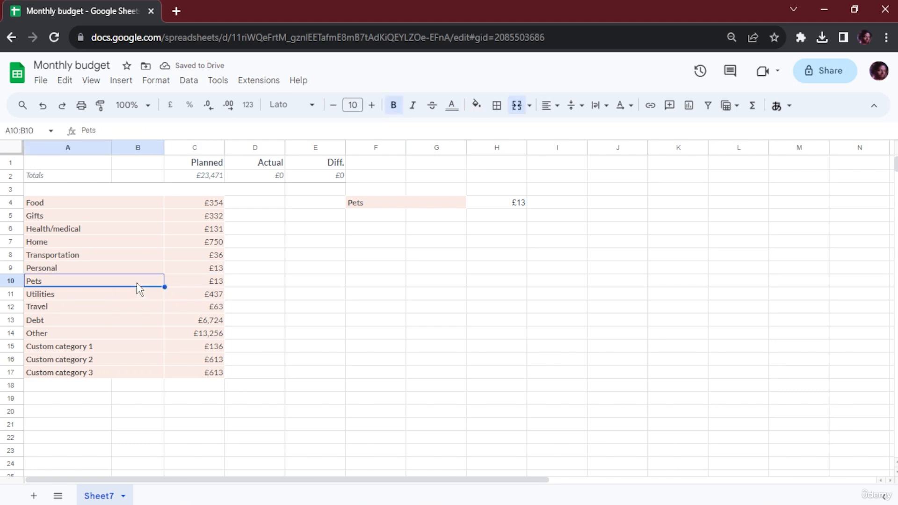
pyautogui.click(180, 281)
pyautogui.click(114, 281)
pyautogui.click(119, 260)
pyautogui.click(127, 234)
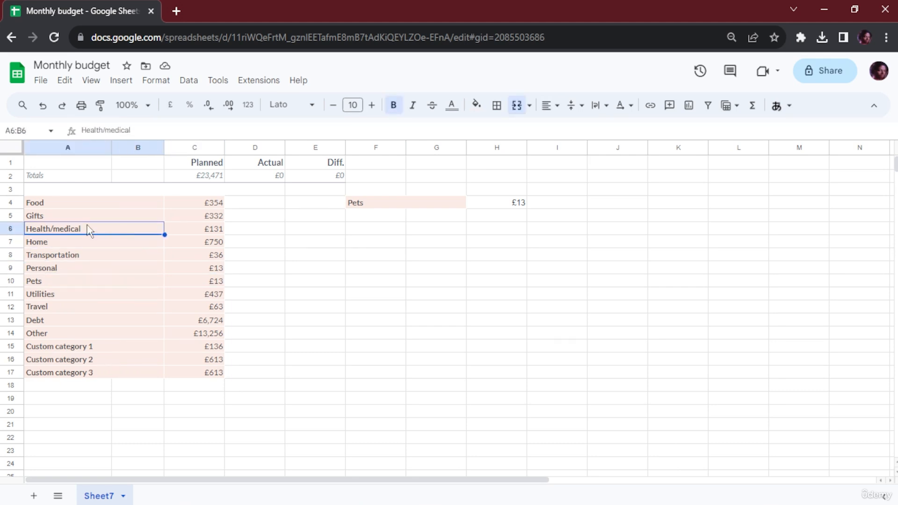
pyautogui.click(112, 211)
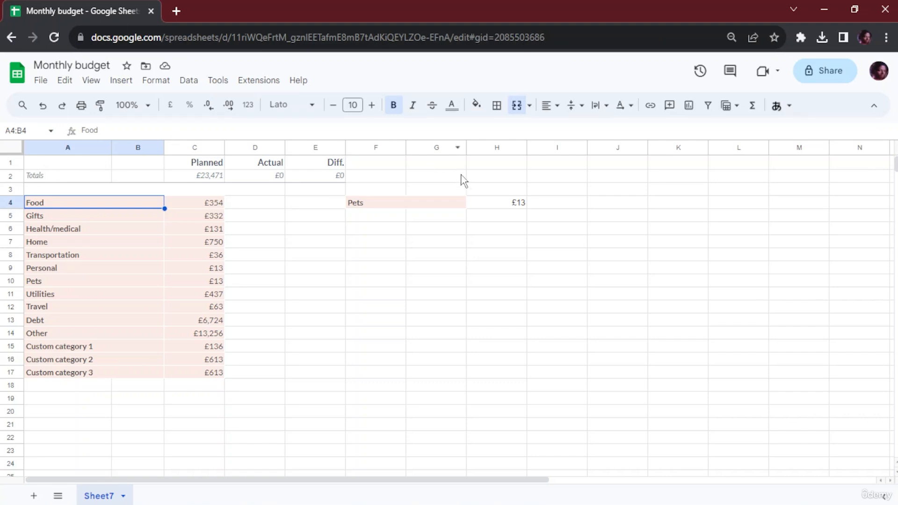
pyautogui.click(500, 206)
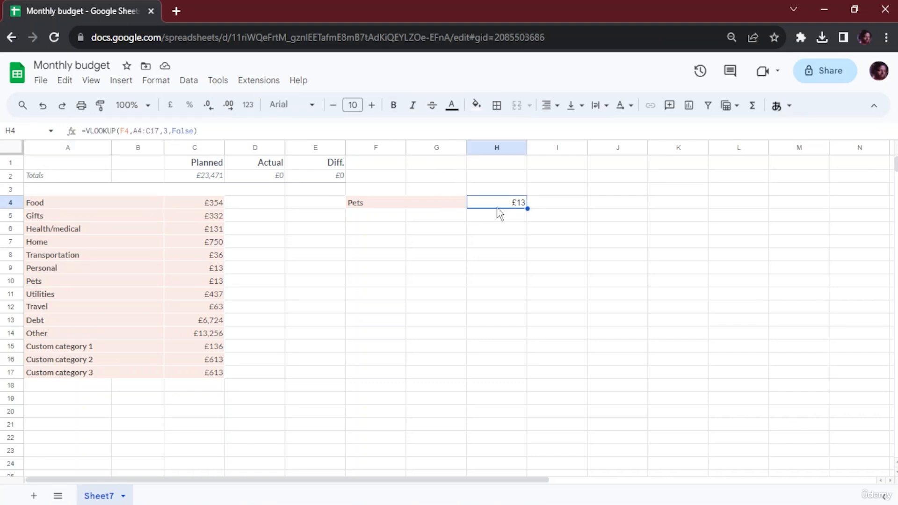
pyautogui.click(415, 219)
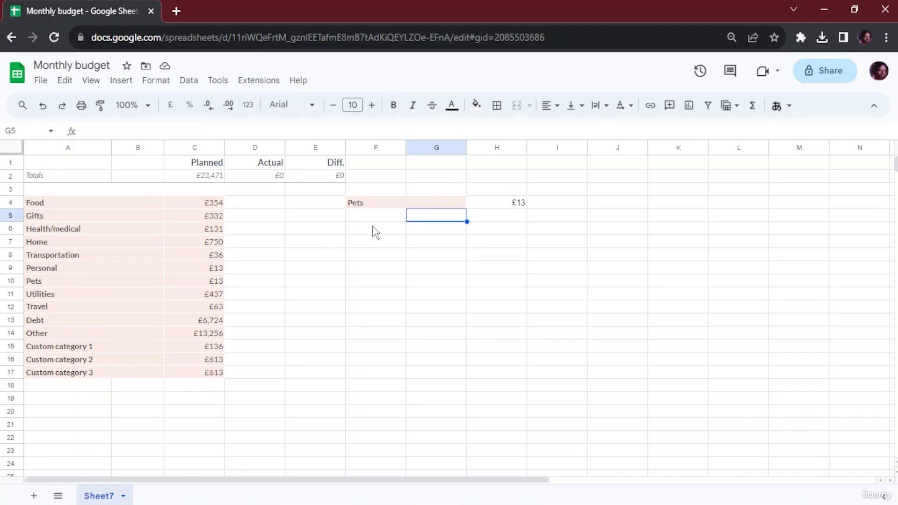
pyautogui.click(507, 219)
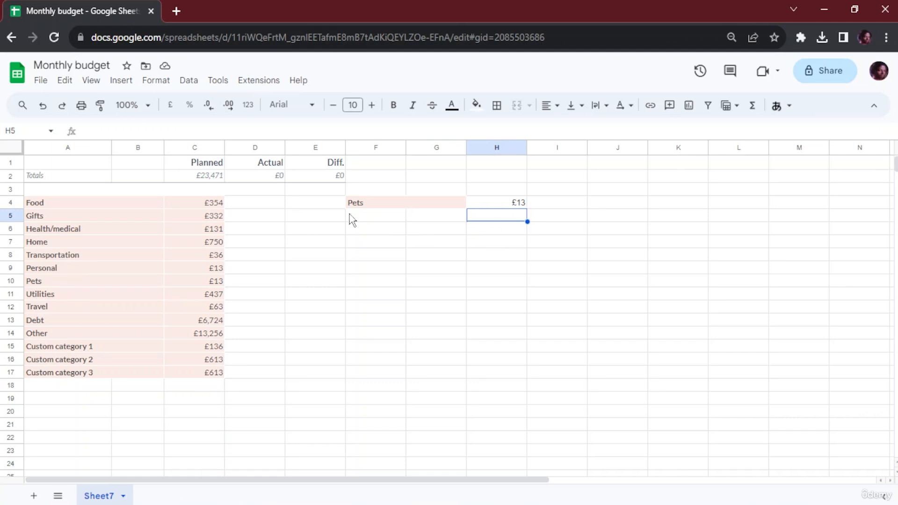
# Copy the Debt category label from the budget table into cell F5.
pyautogui.click(44, 321)
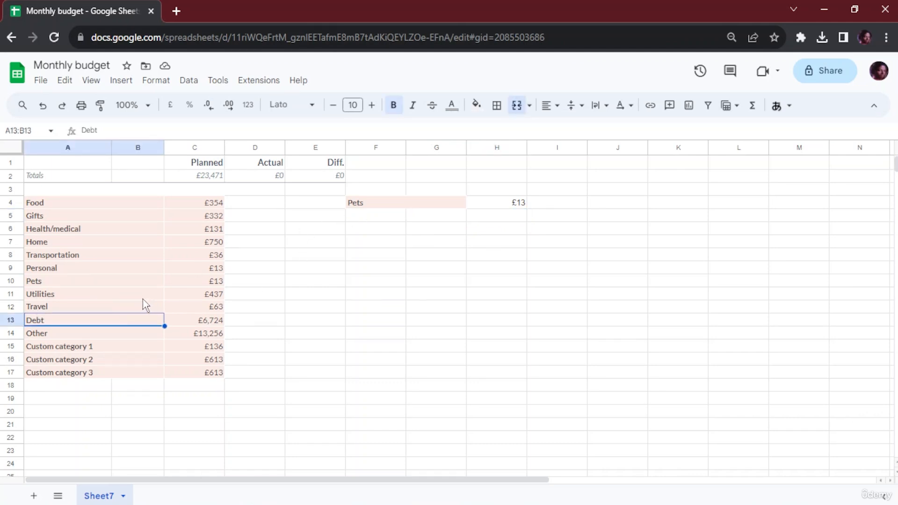
pyautogui.hotkey('ctrl', 'c')
pyautogui.click(361, 217)
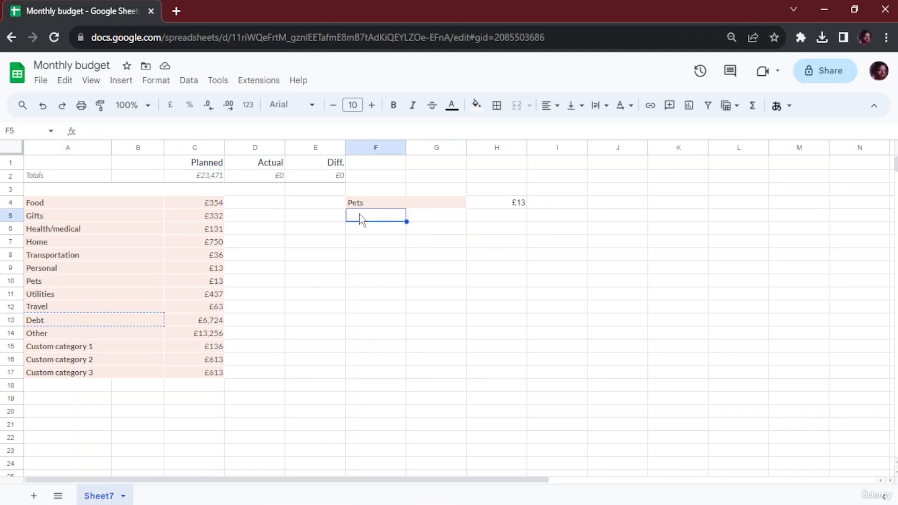
pyautogui.hotkey('ctrl', 'v')
# Enter a VLOOKUP formula in H5 with F5 as the search key and A4 as the range.
pyautogui.click(512, 216)
pyautogui.write('=')
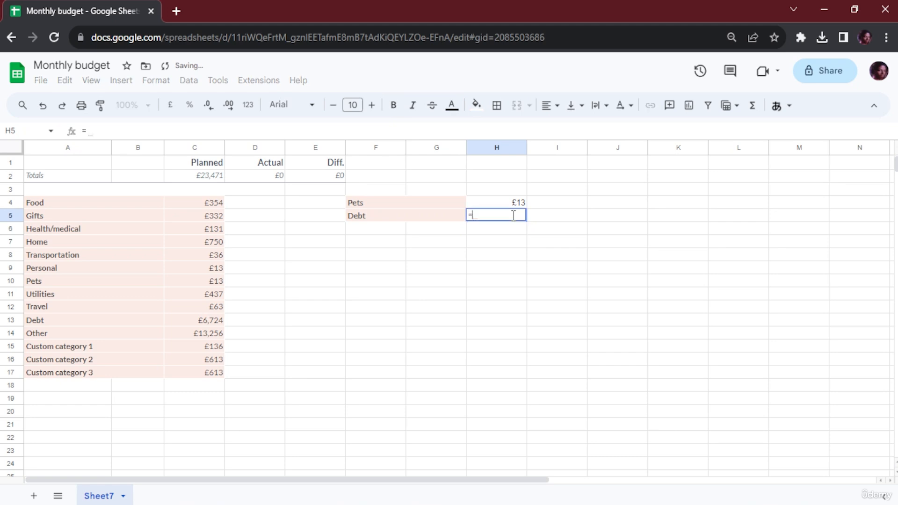
pyautogui.write('vlookup(')
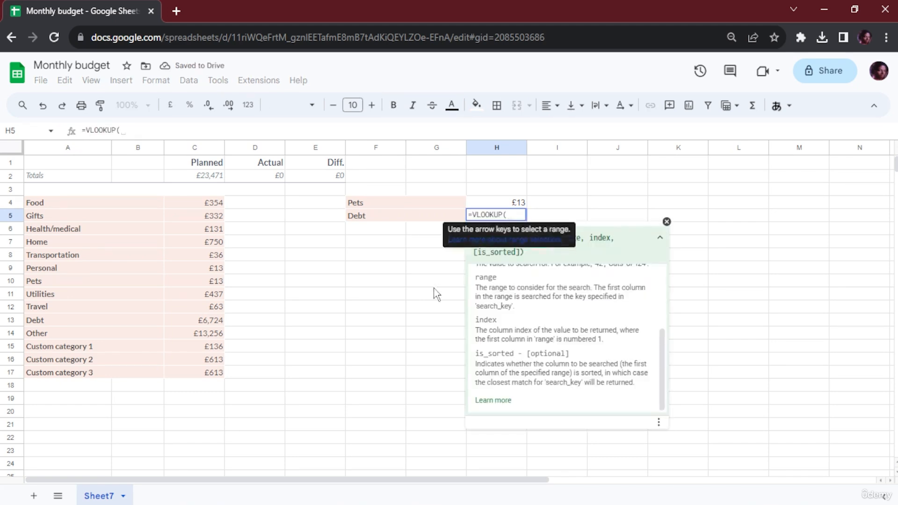
pyautogui.click(388, 216)
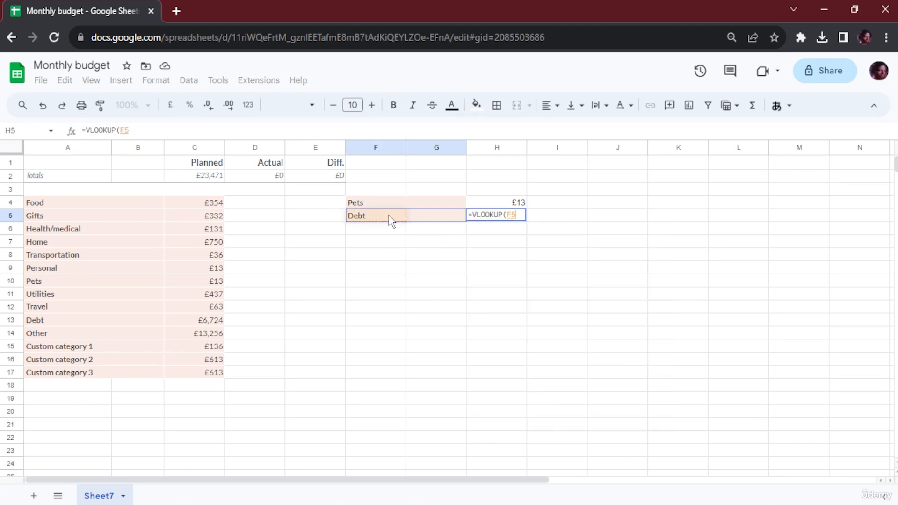
pyautogui.write(',')
pyautogui.click(47, 206)
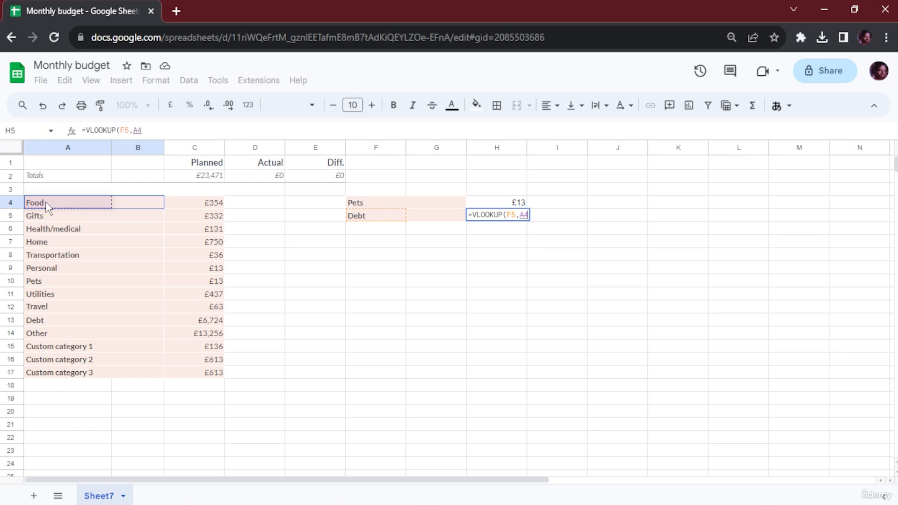
pyautogui.hotkey('ctrl', 'a')
pyautogui.click(94, 204)
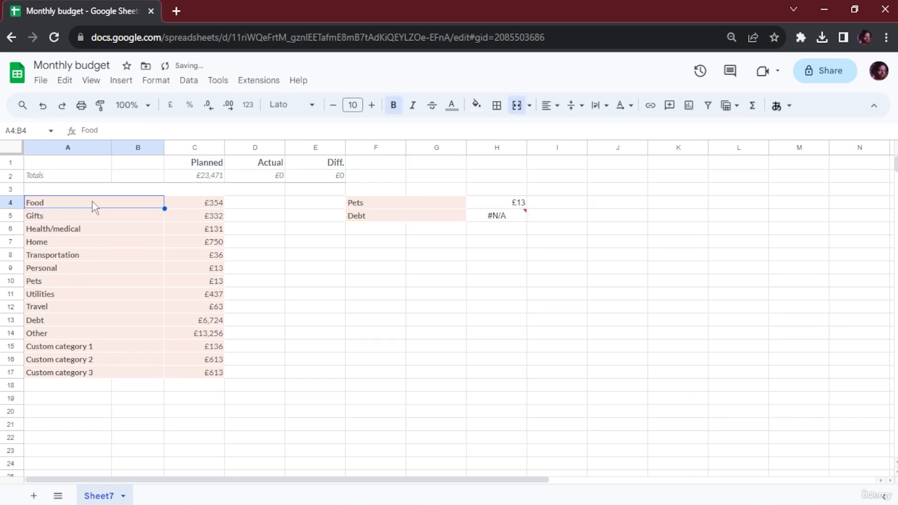
# Change the range in H5's VLOOKUP formula to the category table A4:C17.
pyautogui.click(488, 216)
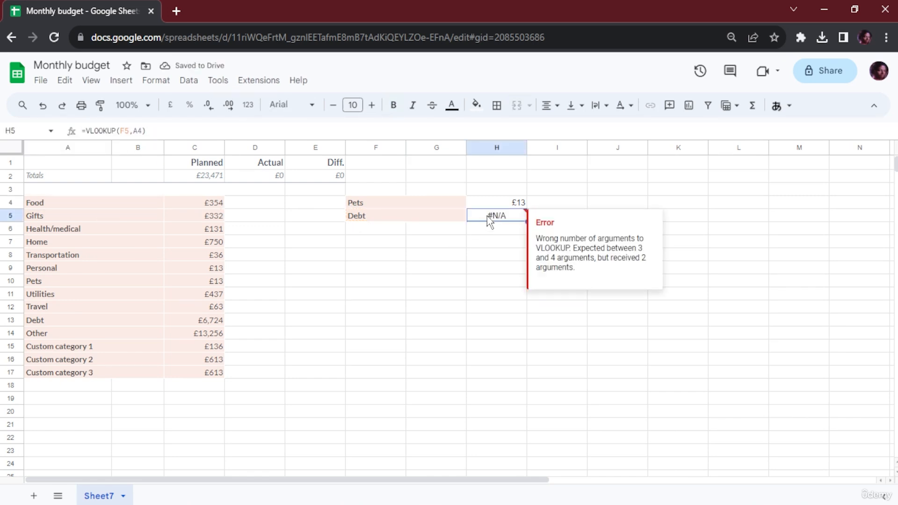
pyautogui.doubleClick(488, 215)
pyautogui.click(530, 215)
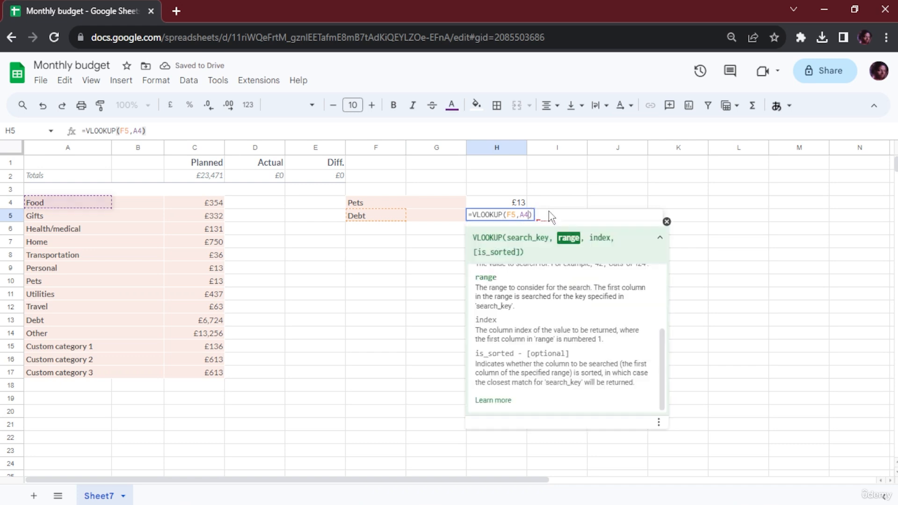
pyautogui.press('BackSpace')
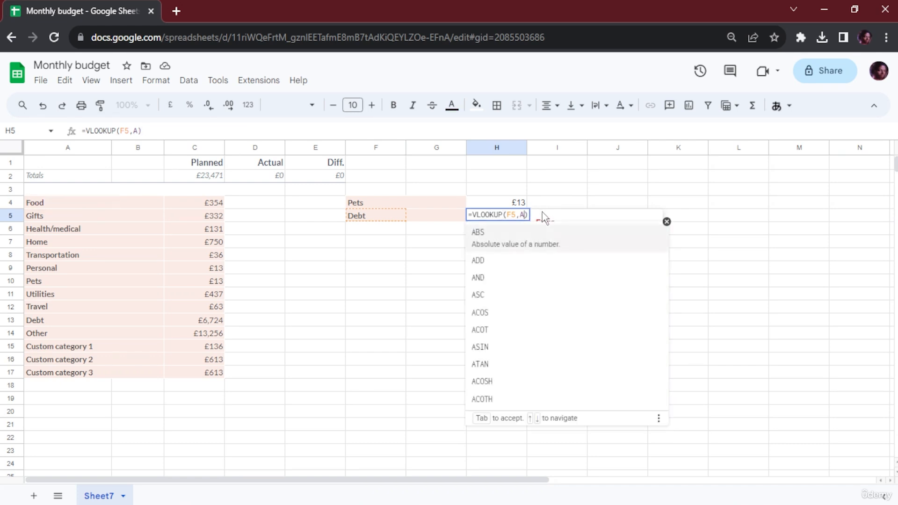
pyautogui.moveTo(77, 204); pyautogui.dragTo(212, 368)
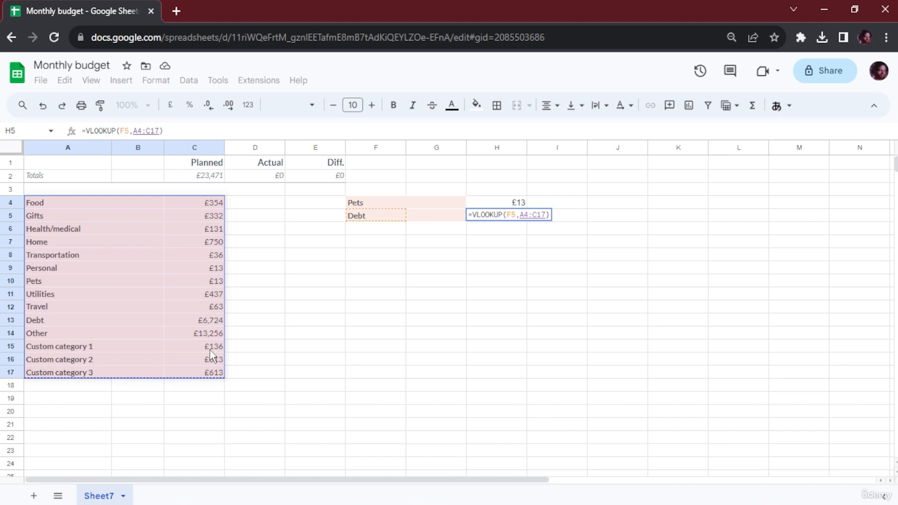
# Complete H5's VLOOKUP formula with column index 3 and is_sorted set to FALSE.
pyautogui.write(',')
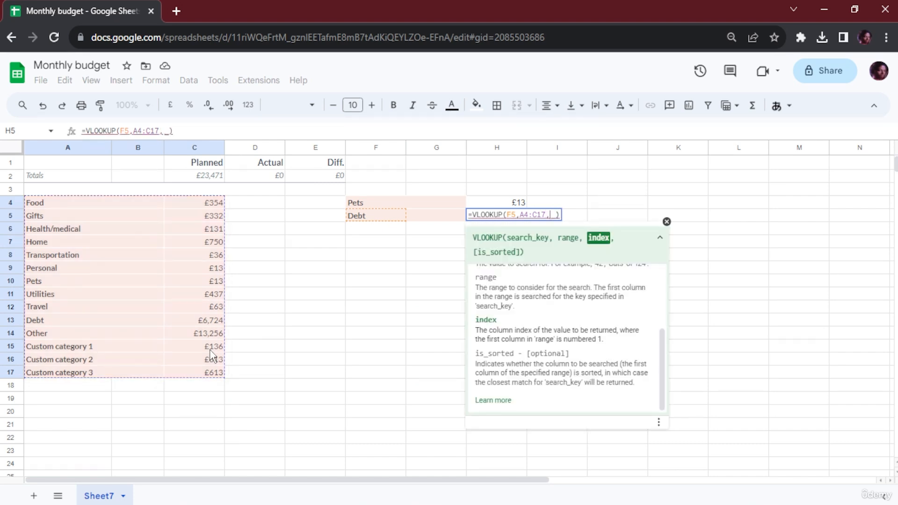
pyautogui.write('3')
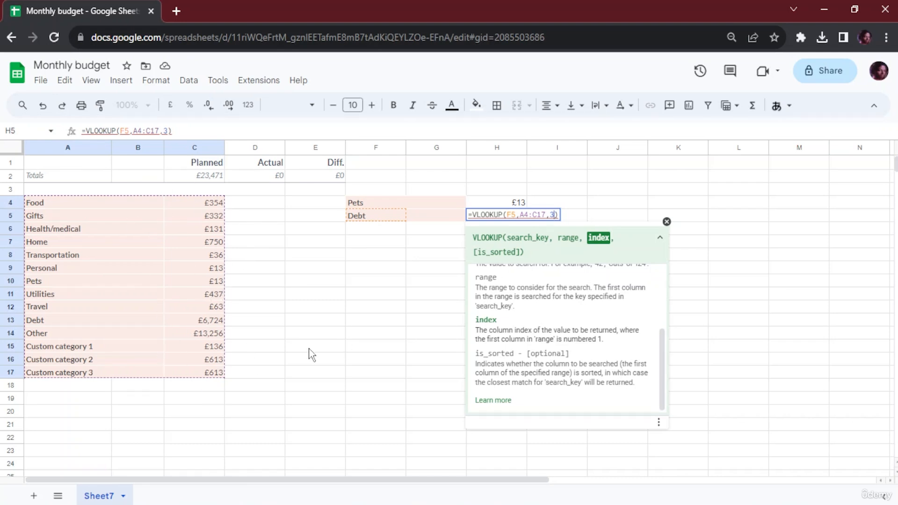
pyautogui.write(',FA')
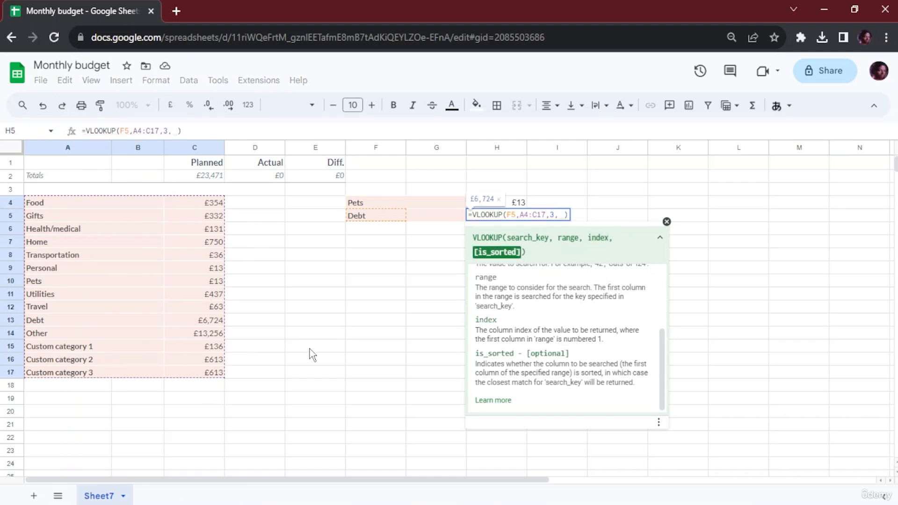
pyautogui.write('LSE')
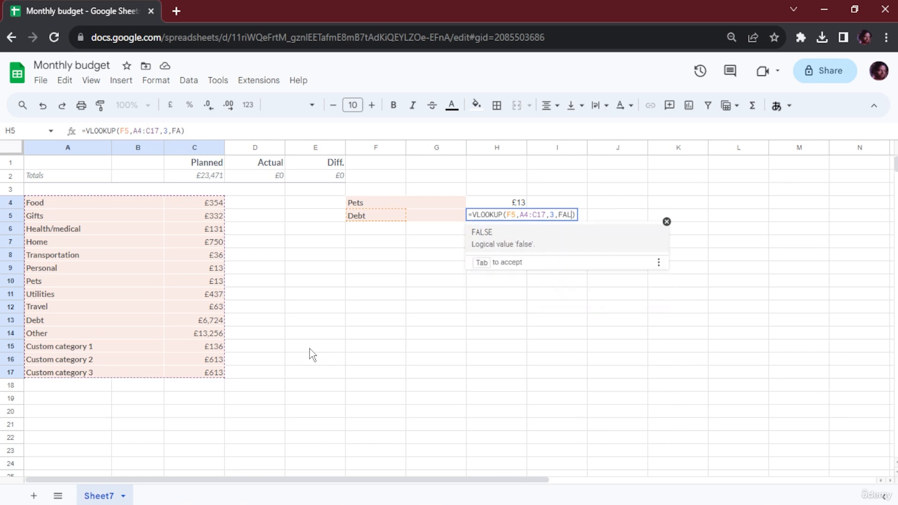
pyautogui.press('Return')
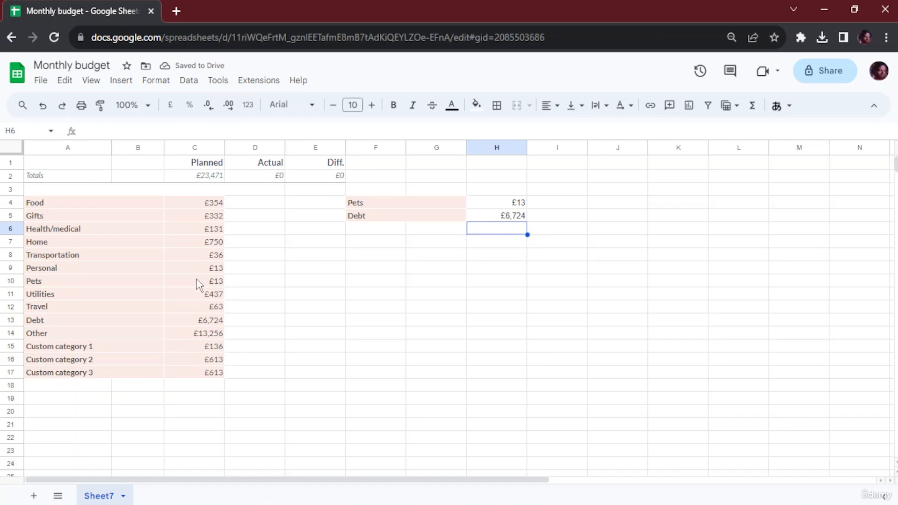
# Copy the category table A4:C17 and paste only its column widths starting at J3.
pyautogui.click(324, 273)
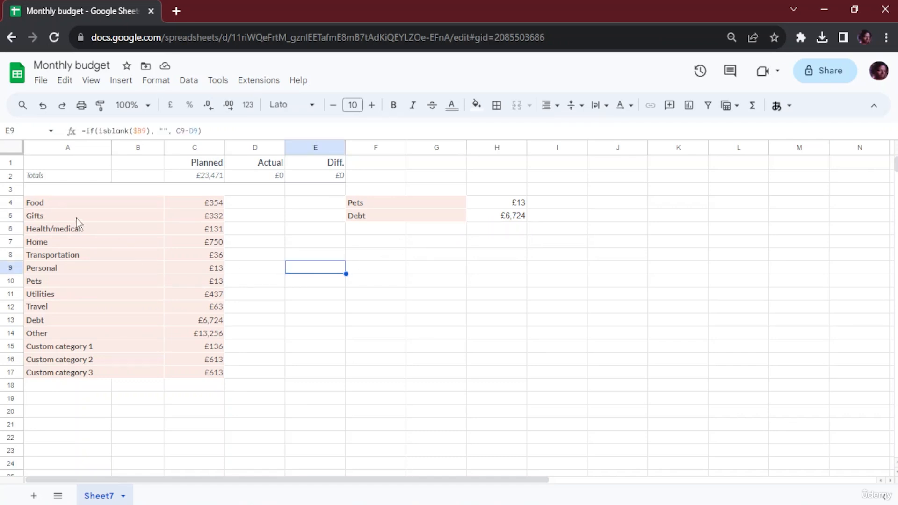
pyautogui.moveTo(32, 206); pyautogui.dragTo(217, 375)
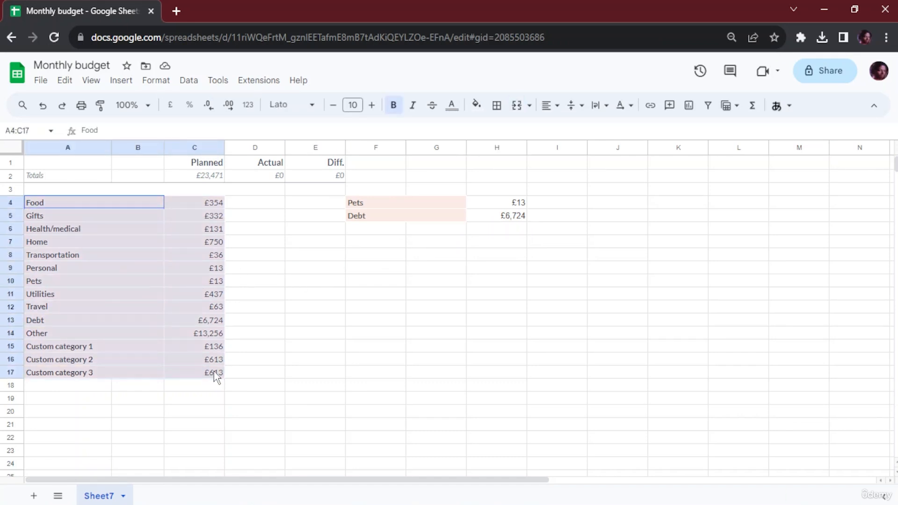
pyautogui.rightClick(69, 211)
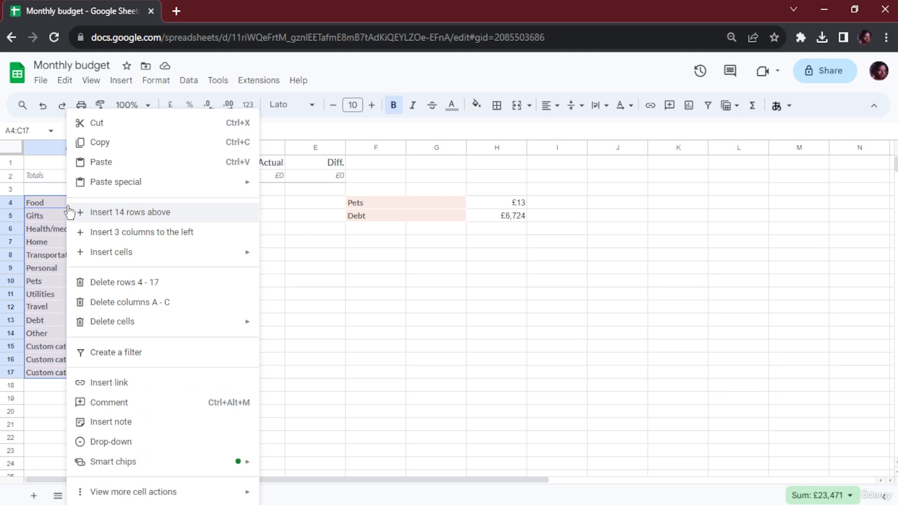
pyautogui.click(91, 142)
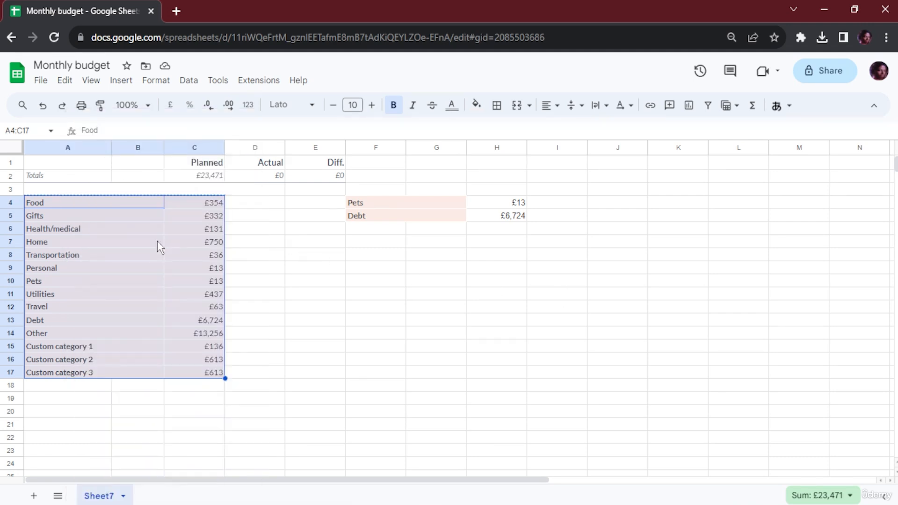
pyautogui.click(621, 192)
pyautogui.rightClick(622, 192)
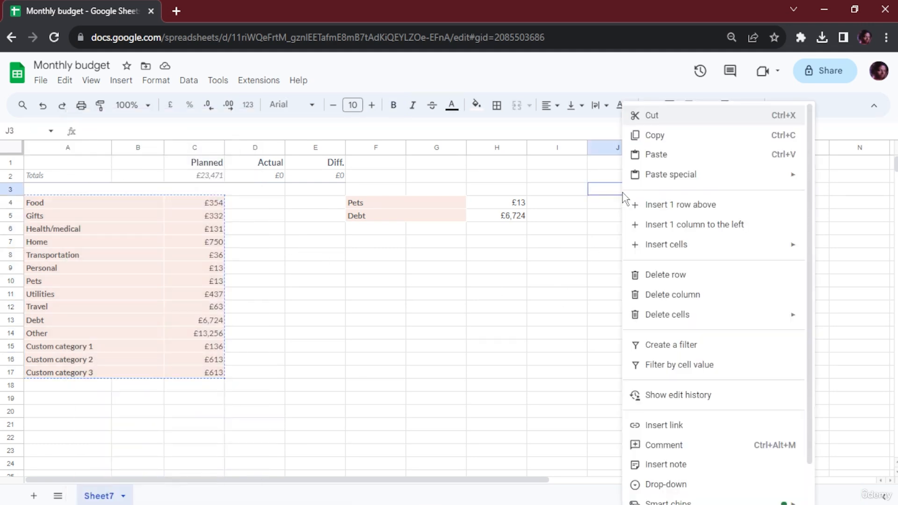
pyautogui.moveTo(676, 176)
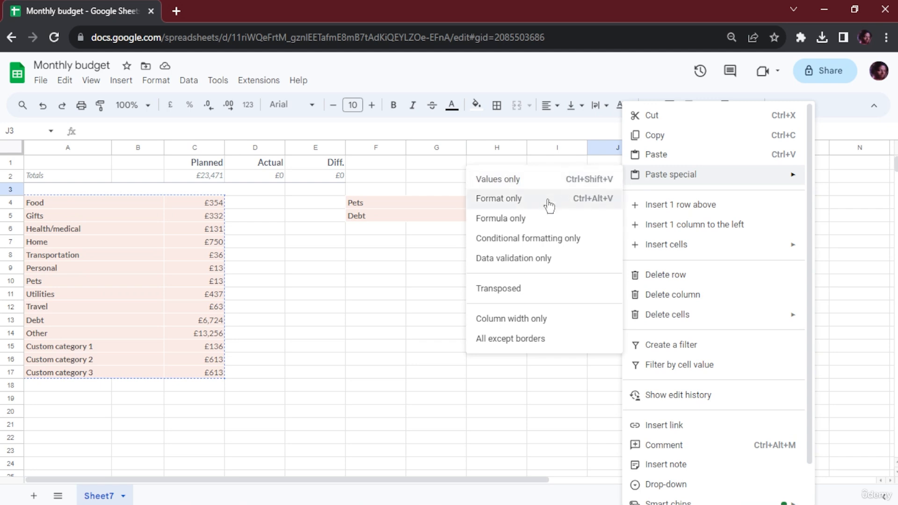
pyautogui.click(549, 323)
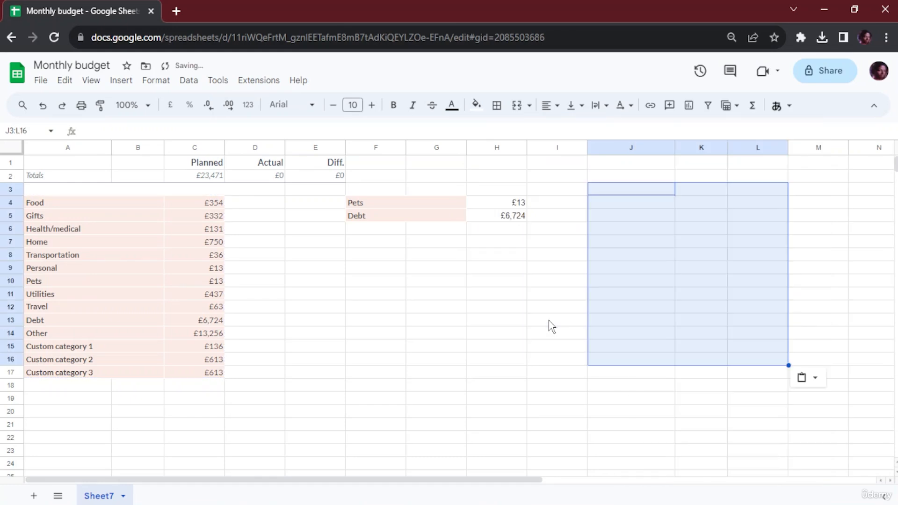
# Paste the copied category table transposed, starting at J3.
pyautogui.click(606, 219)
pyautogui.rightClick(626, 200)
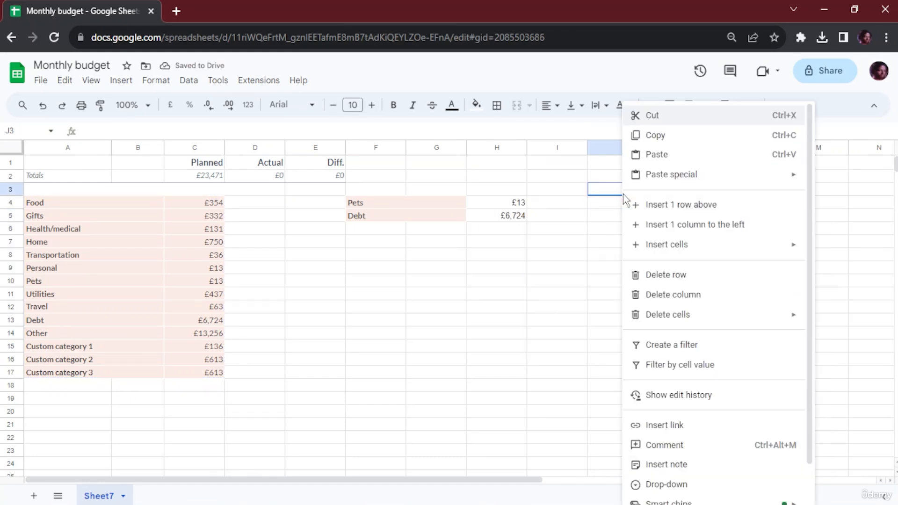
pyautogui.moveTo(643, 187)
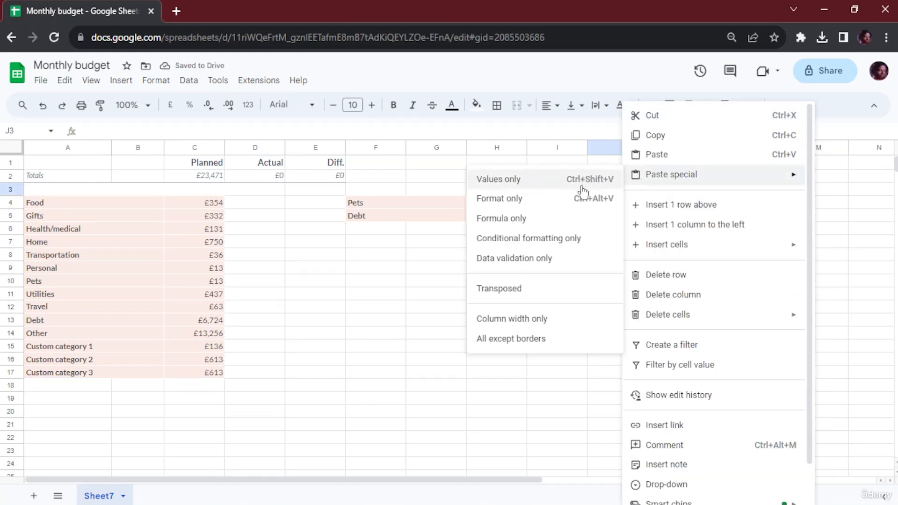
pyautogui.click(520, 296)
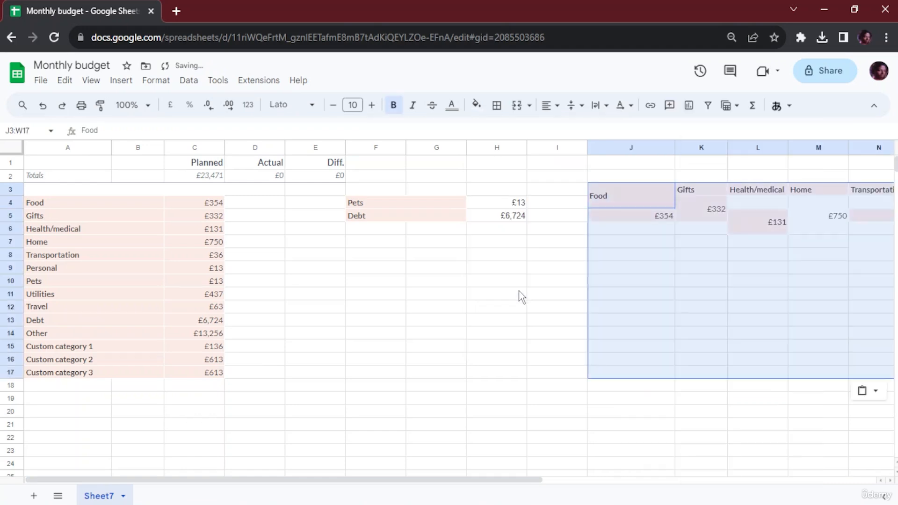
# Start an HLOOKUP formula in cell J11 below the transposed table.
pyautogui.click(488, 296)
pyautogui.moveTo(329, 484); pyautogui.dragTo(654, 453)
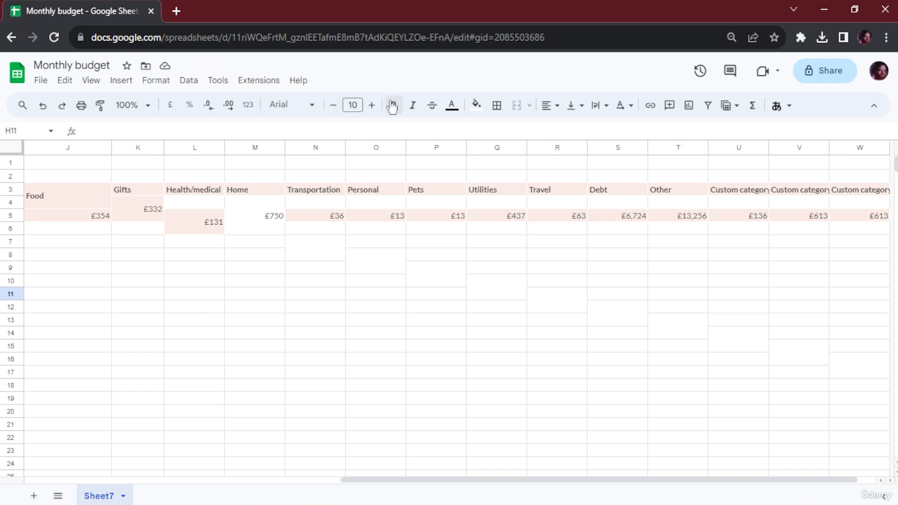
pyautogui.hotkey('ctrl', '-')
pyautogui.hotkey('ctrl', '-')
pyautogui.hotkey('ctrl', '-')
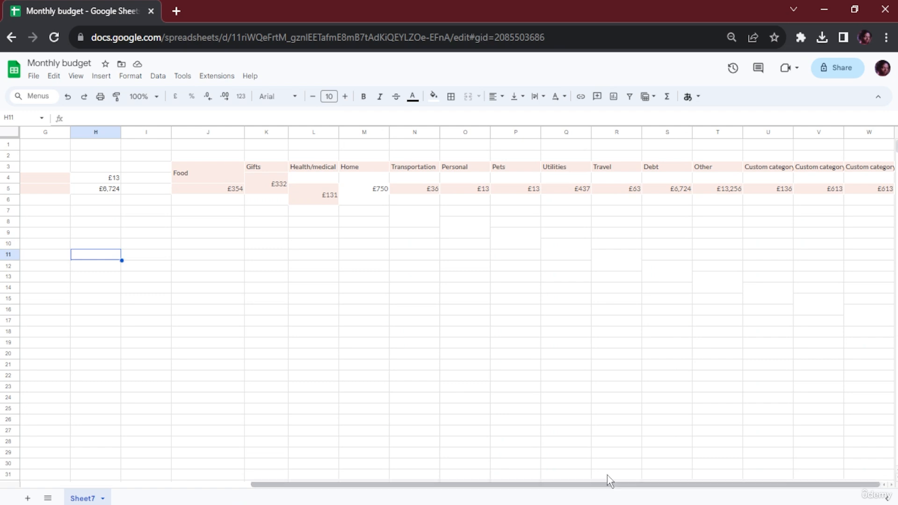
pyautogui.click(227, 261)
pyautogui.doubleClick(227, 256)
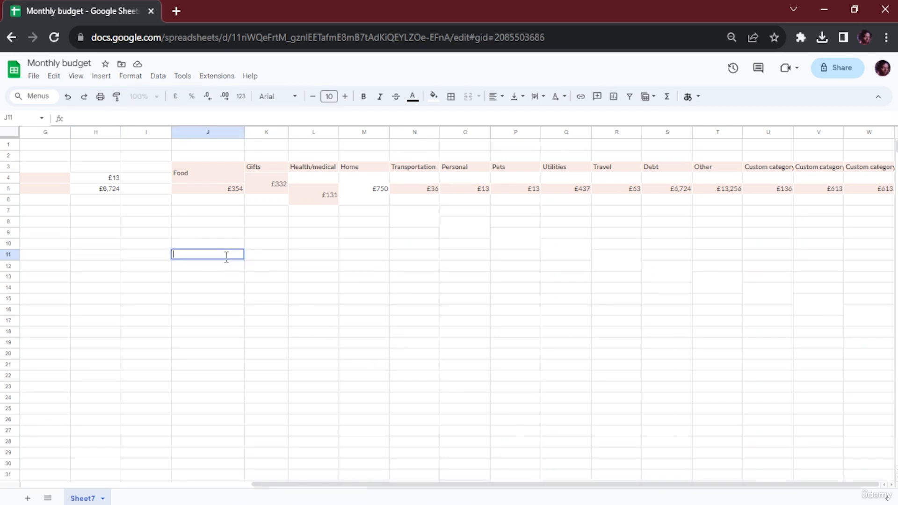
pyautogui.write('=')
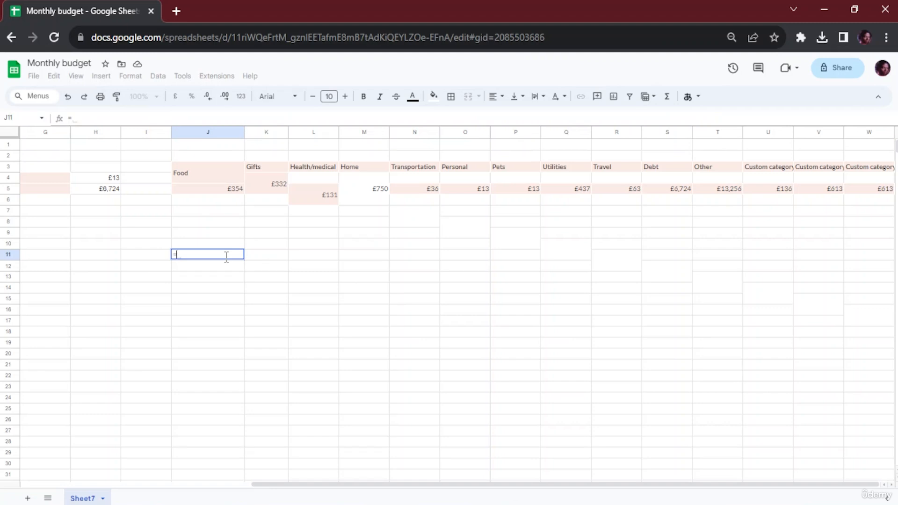
pyautogui.write('hloo')
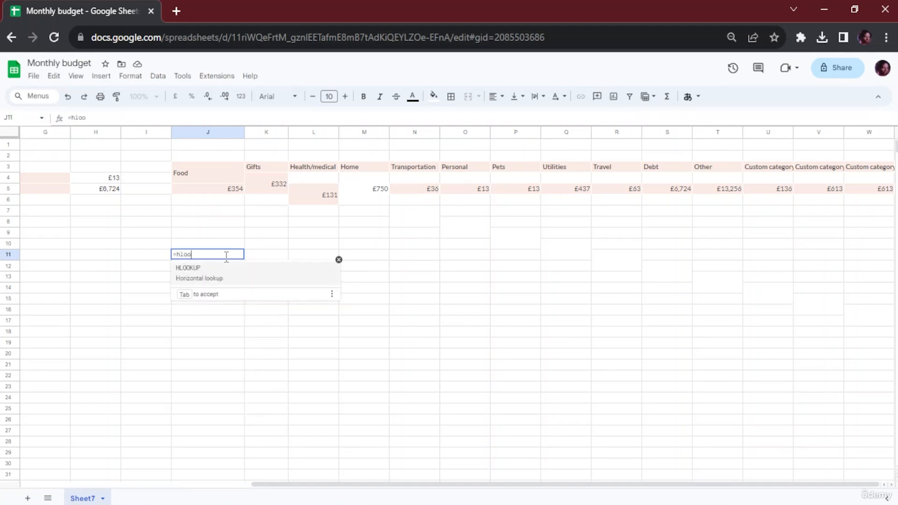
pyautogui.press('Tab')
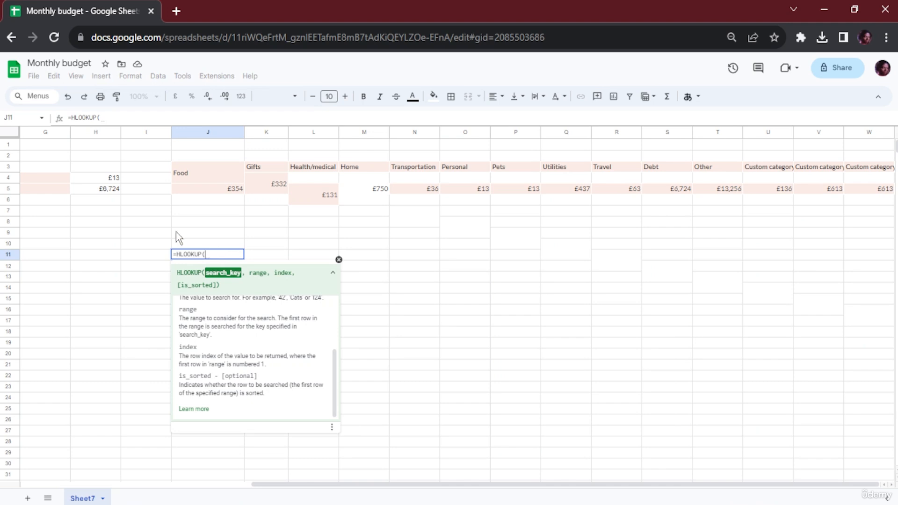
# Use cell F5, containing Debt, as the search key of the HLOOKUP formula in J11.
pyautogui.moveTo(440, 486); pyautogui.dragTo(385, 486)
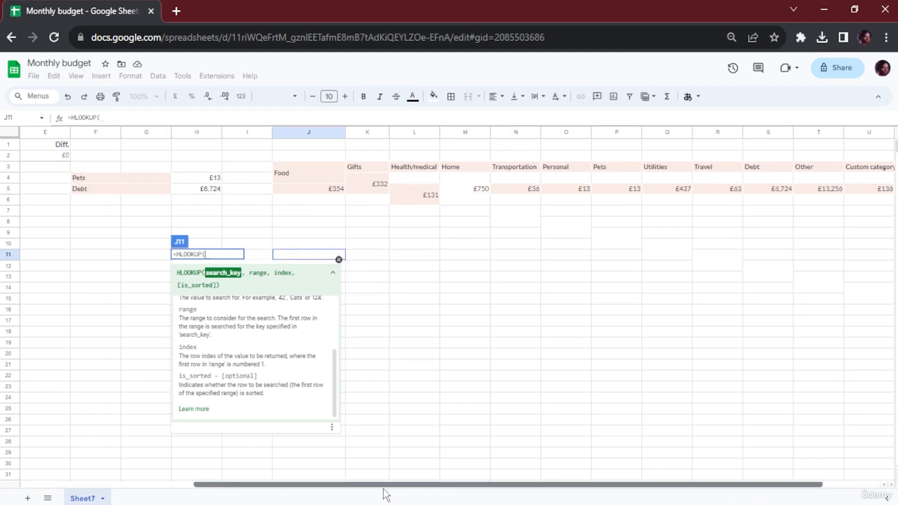
pyautogui.click(85, 189)
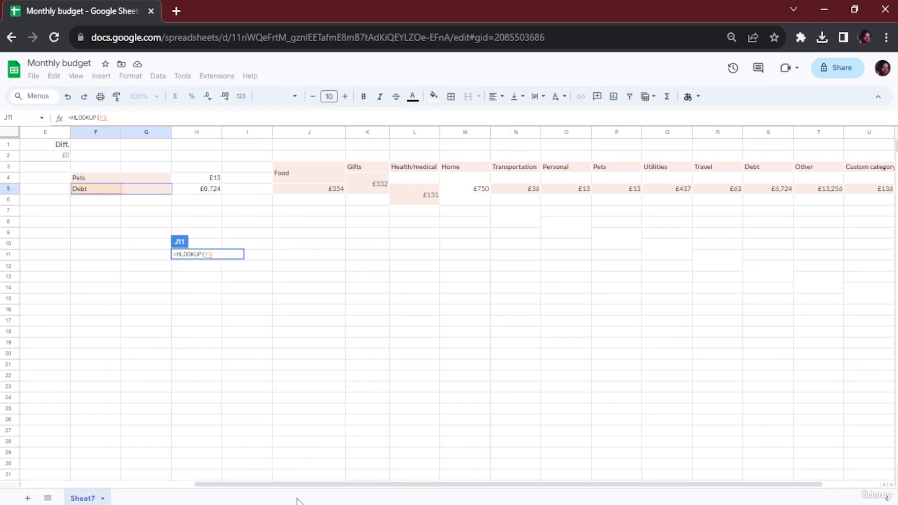
pyautogui.moveTo(311, 485); pyautogui.dragTo(403, 479)
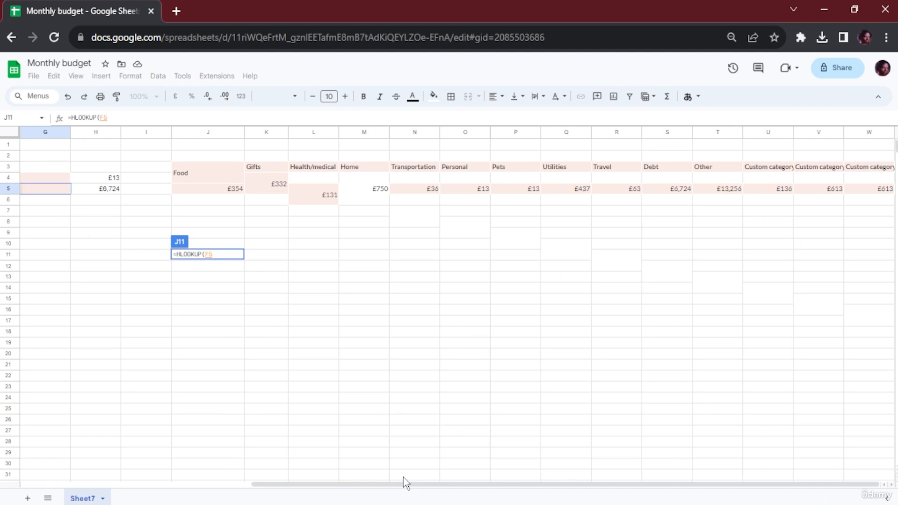
pyautogui.write(',')
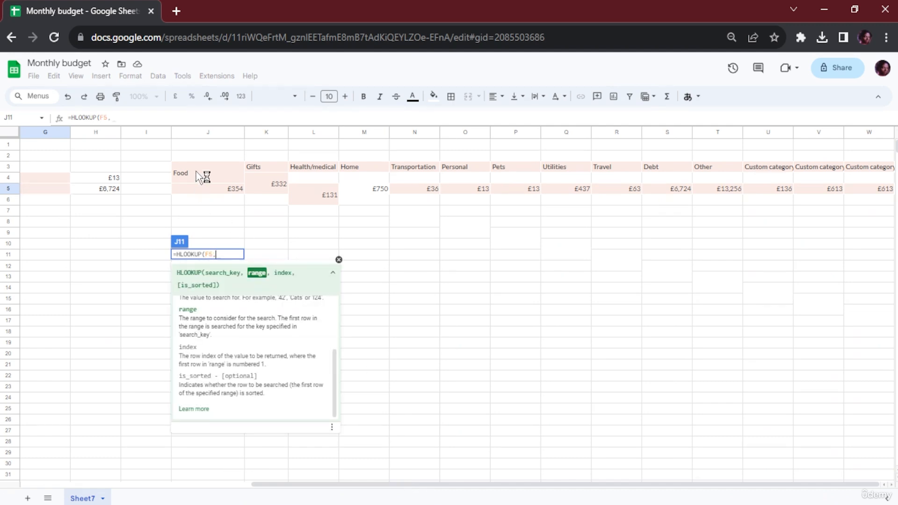
# Set the HLOOKUP formula's range to J3:W6, covering the transposed category table.
pyautogui.moveTo(196, 172); pyautogui.dragTo(287, 187)
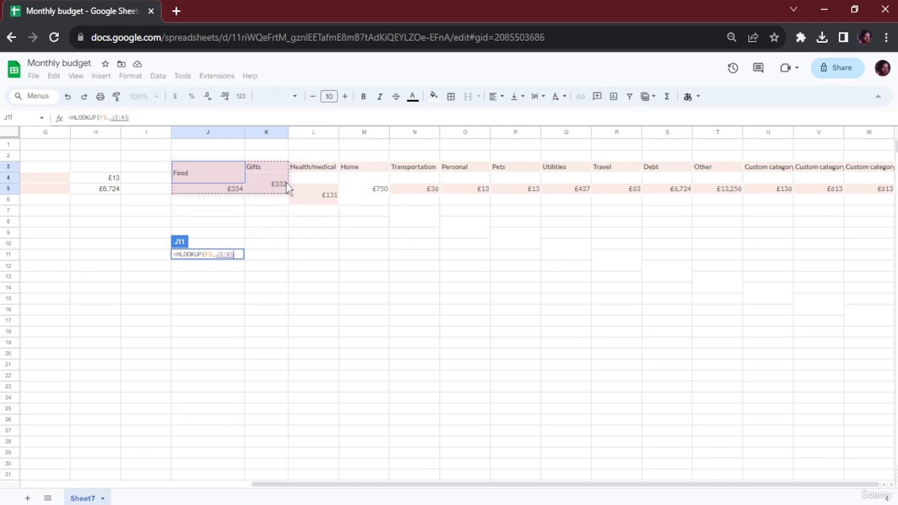
pyautogui.moveTo(287, 187); pyautogui.dragTo(890, 323)
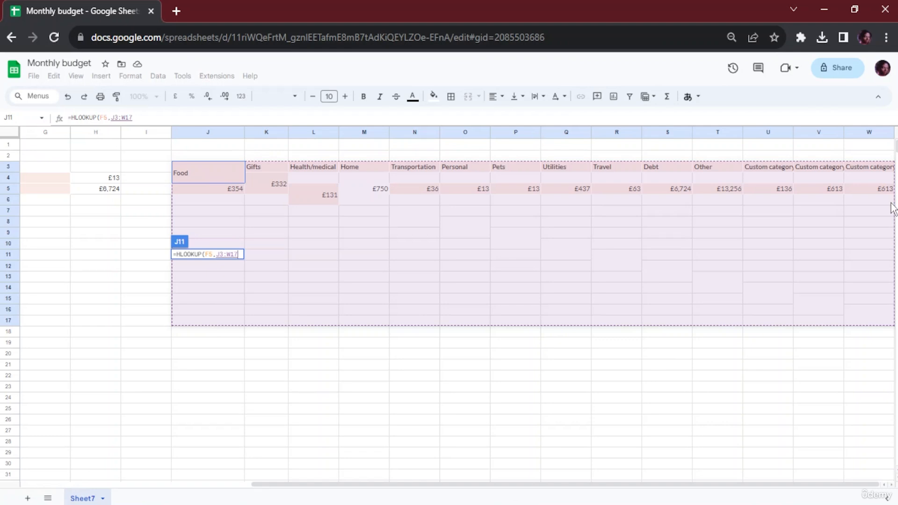
pyautogui.moveTo(891, 208); pyautogui.dragTo(304, 171)
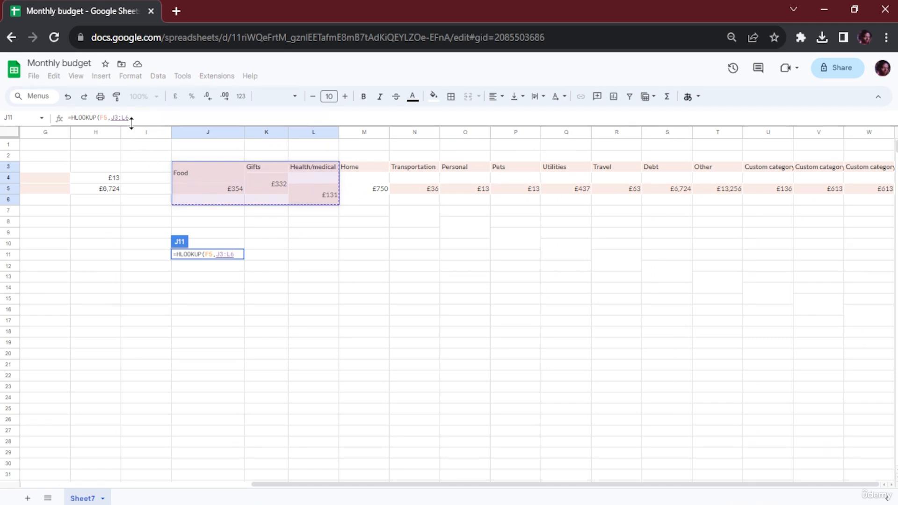
pyautogui.click(127, 118)
pyautogui.press('BackSpace')
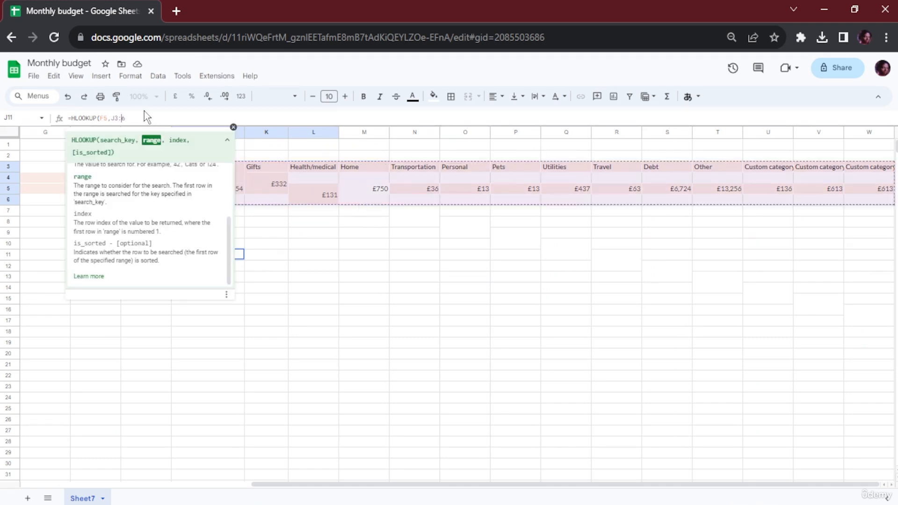
pyautogui.write('W')
pyautogui.click(136, 116)
pyautogui.write(',')
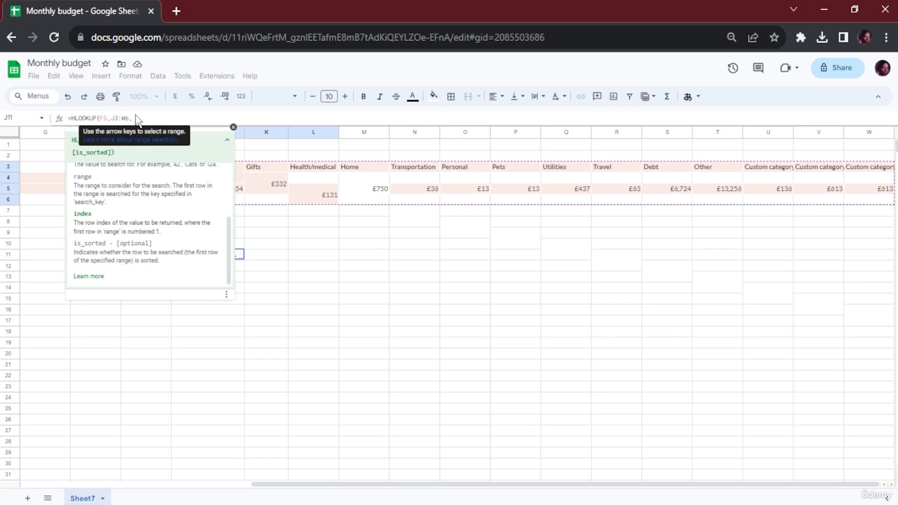
# Complete J11's HLOOKUP formula with row index 3 and is_sorted set to FALSE, and reselect the cell.
pyautogui.write('3')
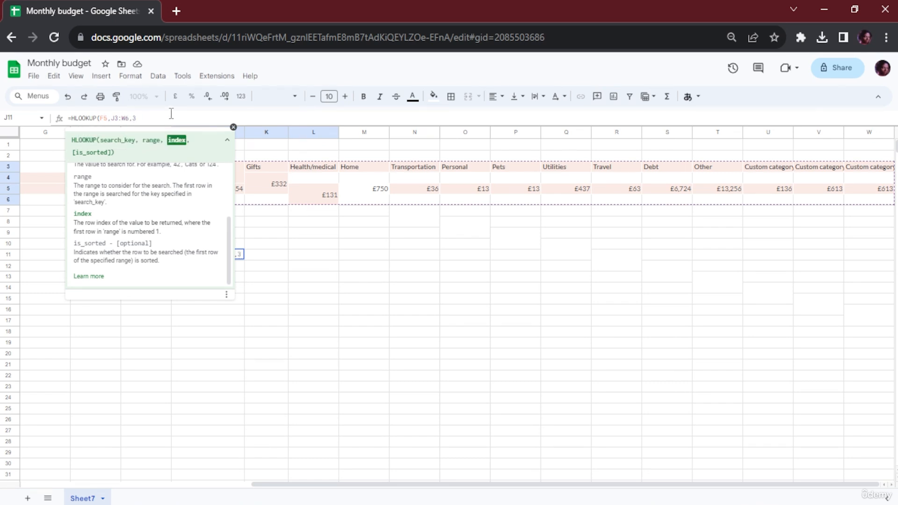
pyautogui.write(',')
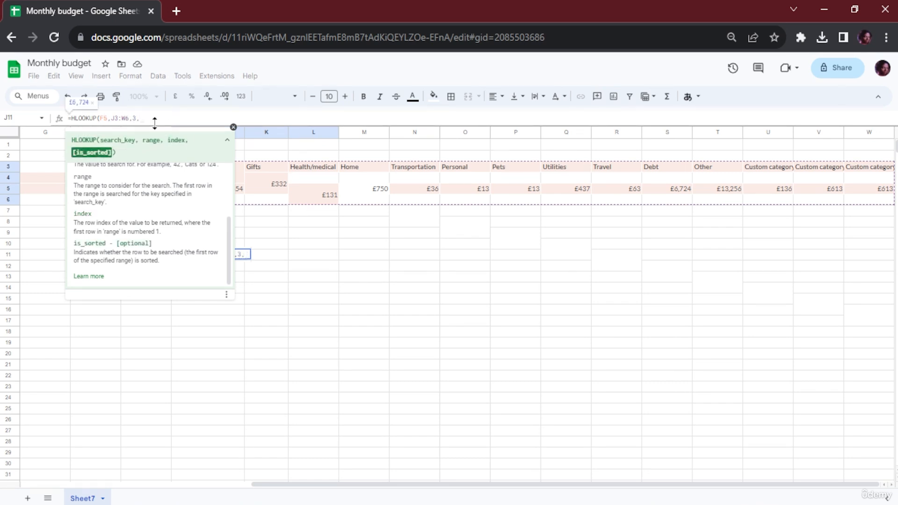
pyautogui.write('FALSE')
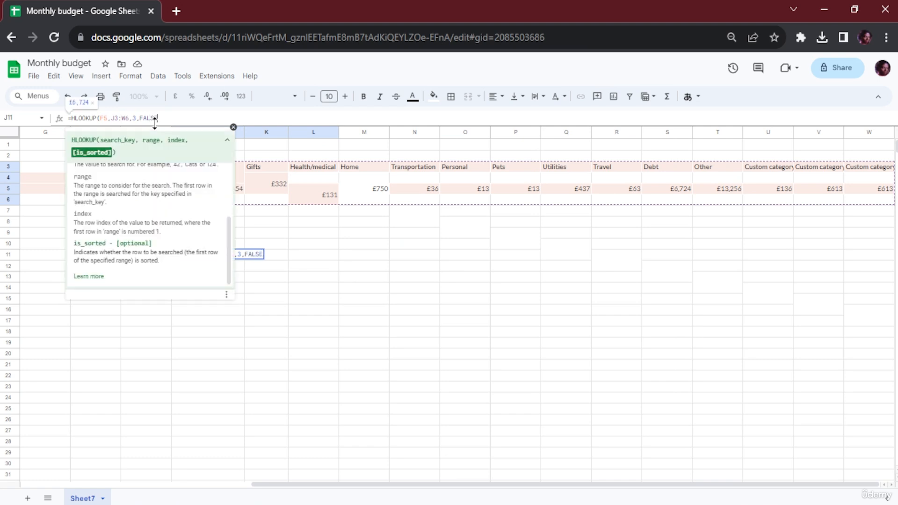
pyautogui.write(')')
pyautogui.press('Return')
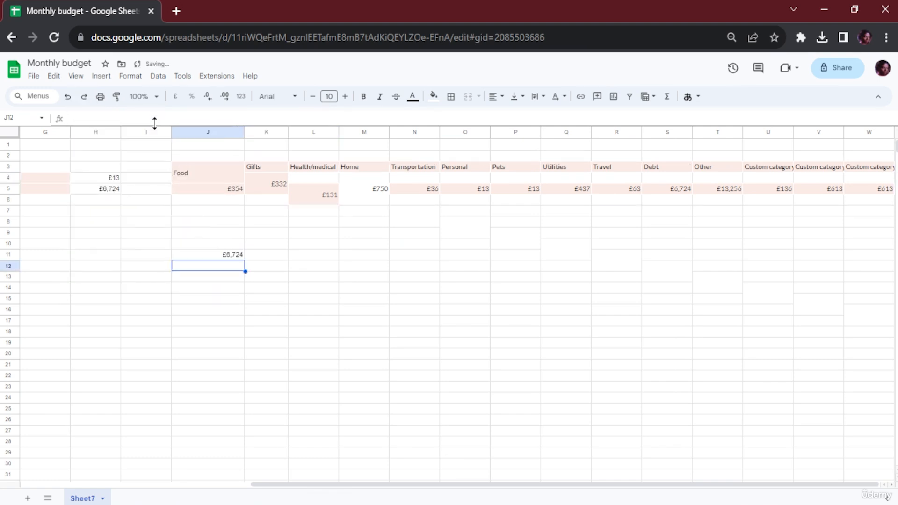
pyautogui.click(212, 258)
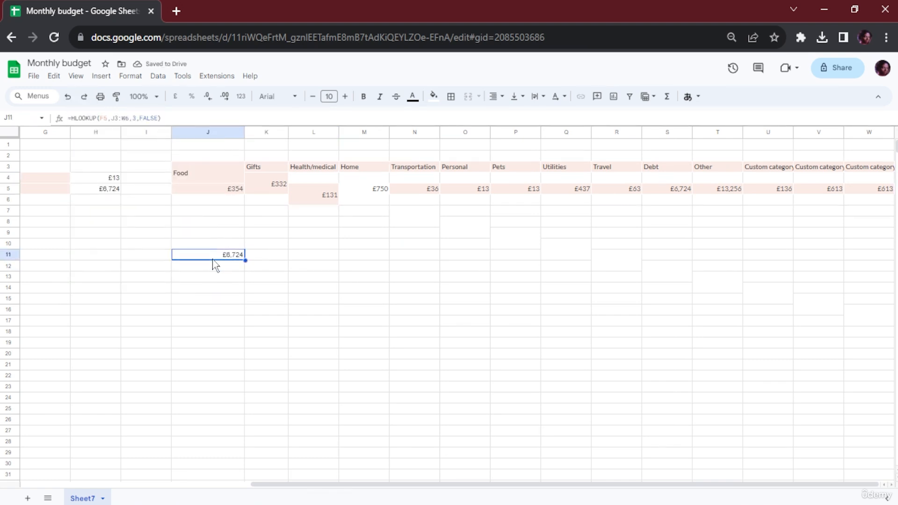